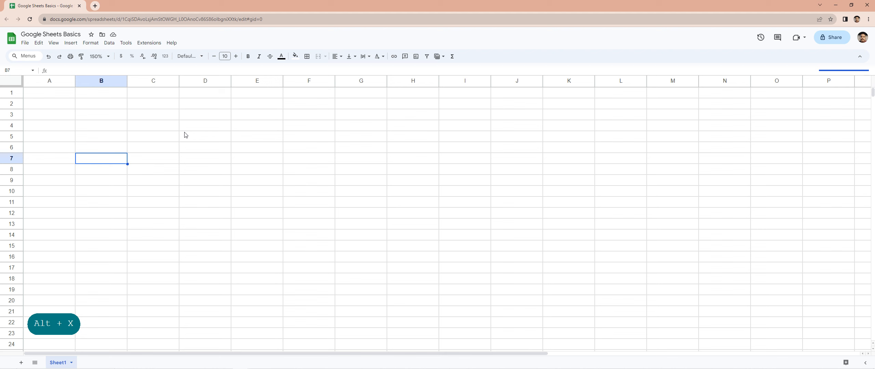
Enter the label "Project" in cell A2
click(119, 127)
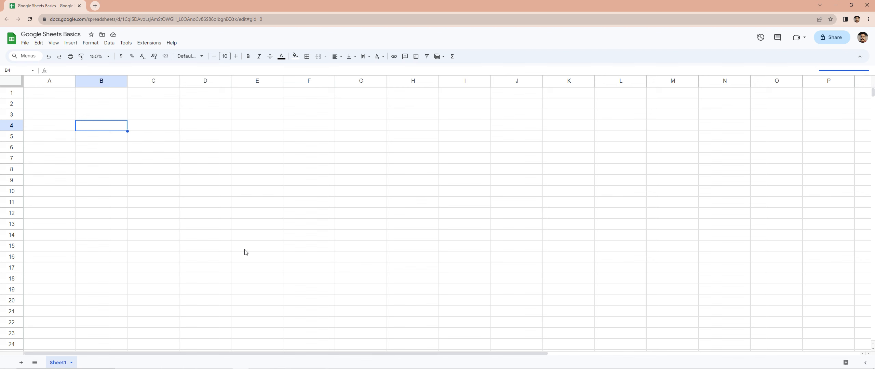
click(57, 93)
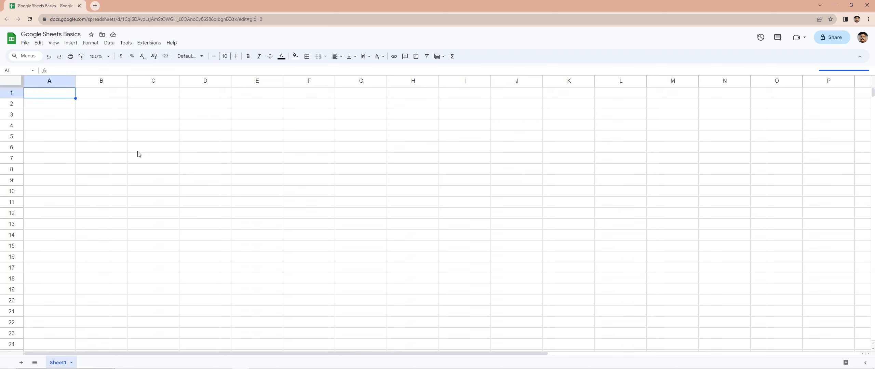
key(Down)
text(Project)
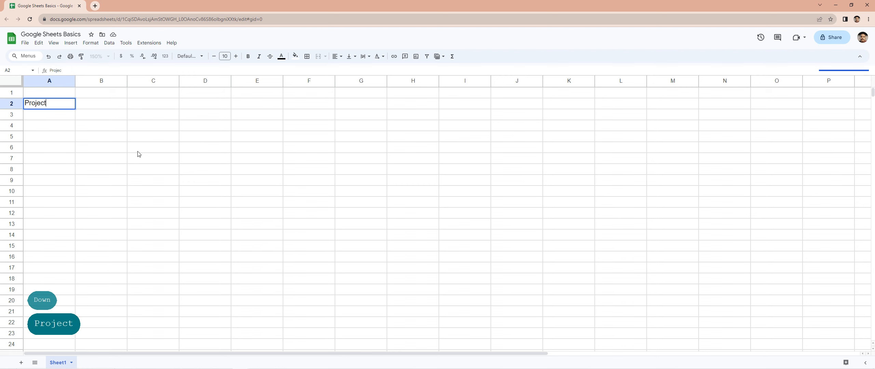
key(Return)
Enter 600000 in cell B2, beside the Project label
key(Up)
key(Right)
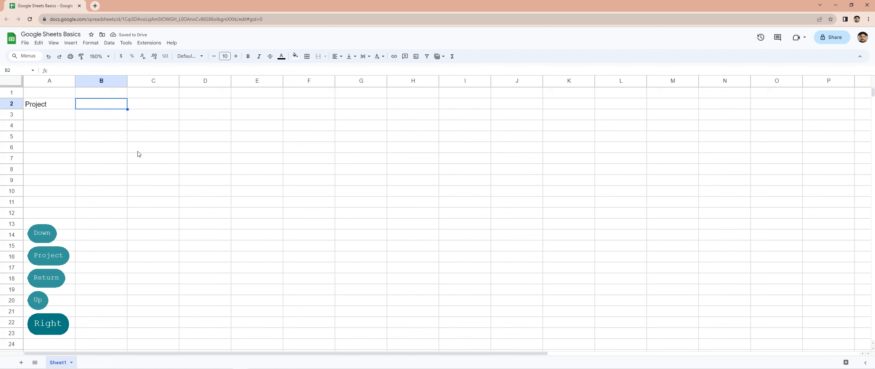
text(600)
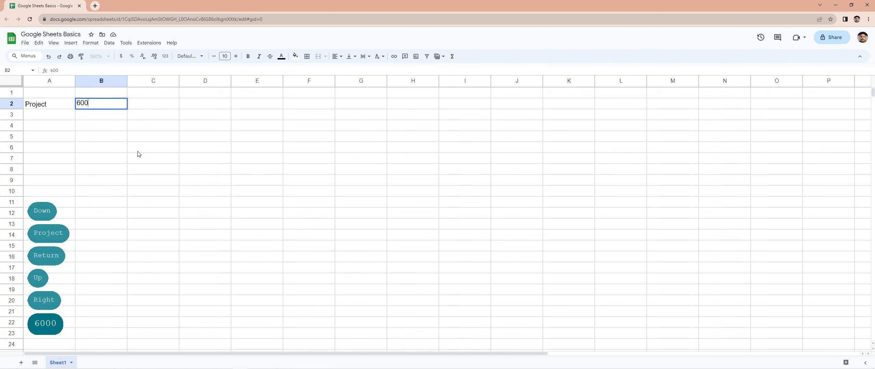
text(000)
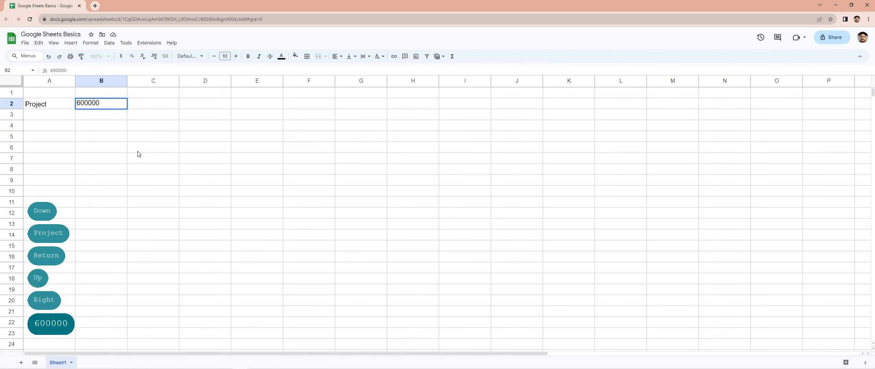
key(Return)
Insert the word "Total" in front of "Project" in cell A2
key(Up)
key(Left)
key(Return)
key(Home)
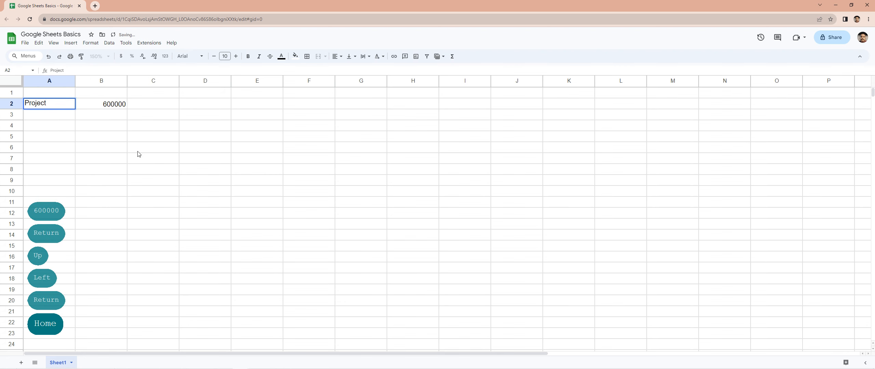
text(Tota)
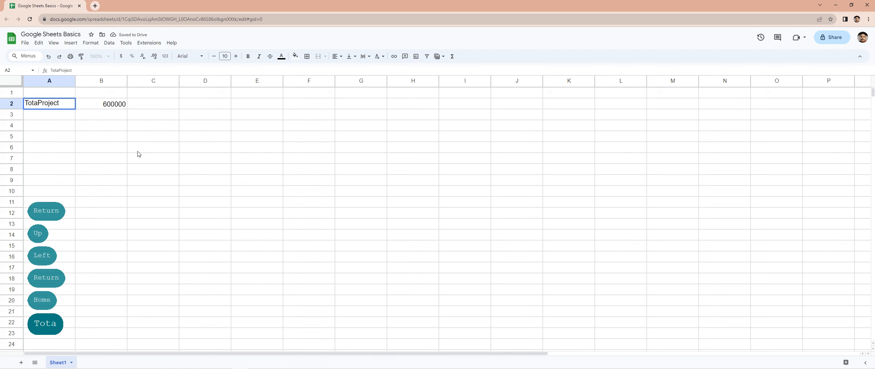
text(l)
Append "tasks" to the label in cell A2 so that it reads "Total Project tasks"
key(Right)
key(Right)
key(Right)
key(Right)
key(Right)
key(Right)
key(Right)
key(Right)
key(Right)
key(Right)
key(Right)
key(Right)
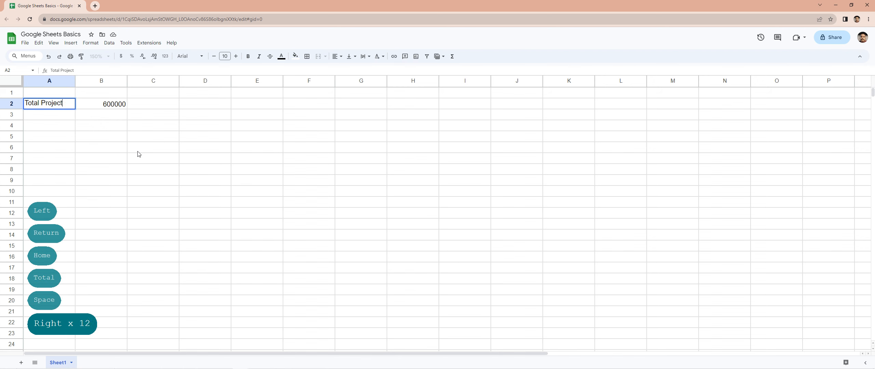
text(rtasks)
key(Return)
key(Up)
key(Return)
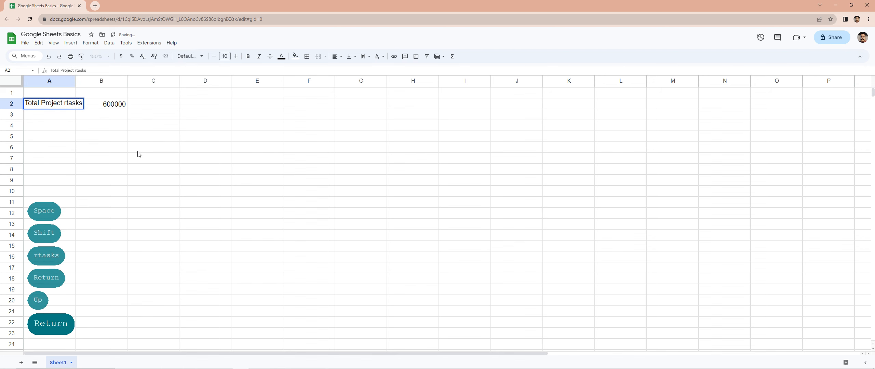
key(Left)
key(Left)
key(Left)
key(Left)
key(Left)
key(BackSpace)
key(Return)
key(Up)
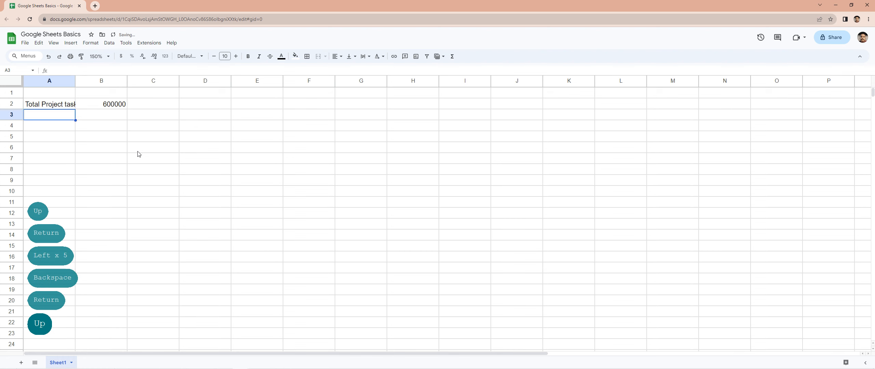
Widen column A to leave room beyond the "Total Project tasks" label, and make the number in B2 bold
drag(75, 79, 83, 80)
click(70, 119)
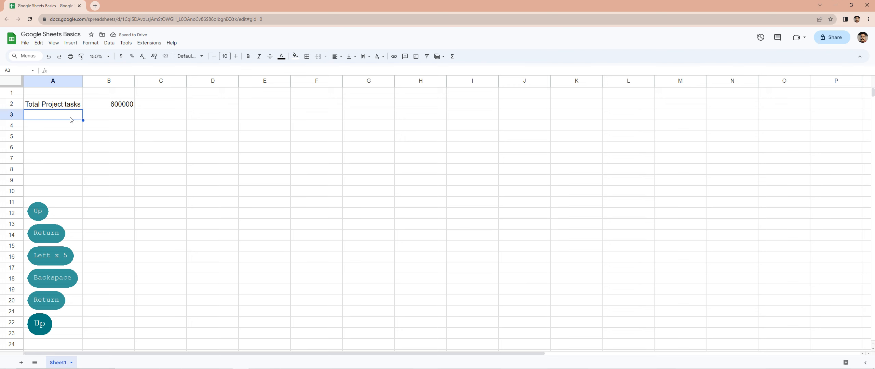
drag(82, 80, 122, 82)
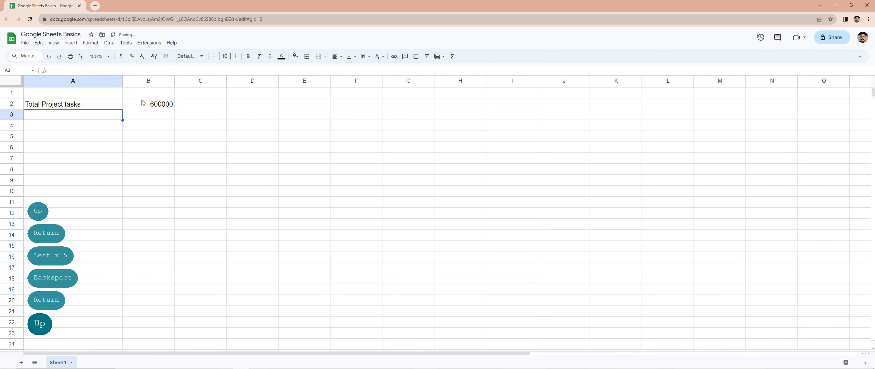
click(144, 103)
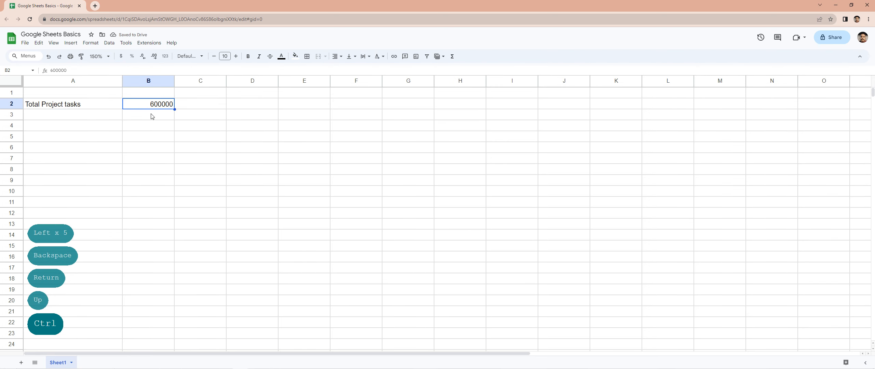
key(ctrl+b)
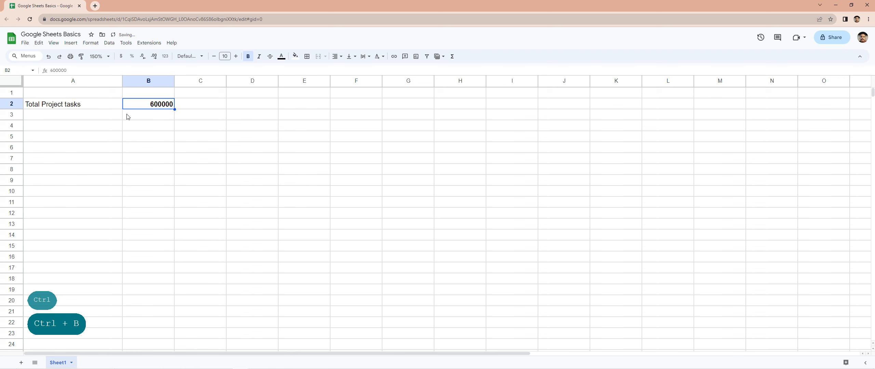
Enter the label "Target" in cell A3
click(89, 117)
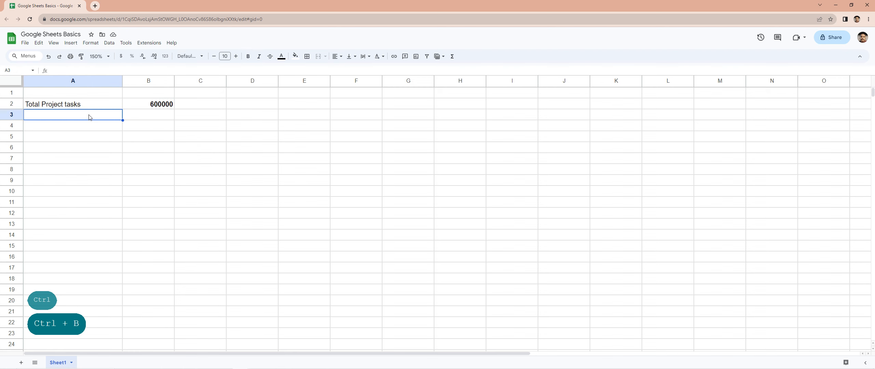
text(Tag)
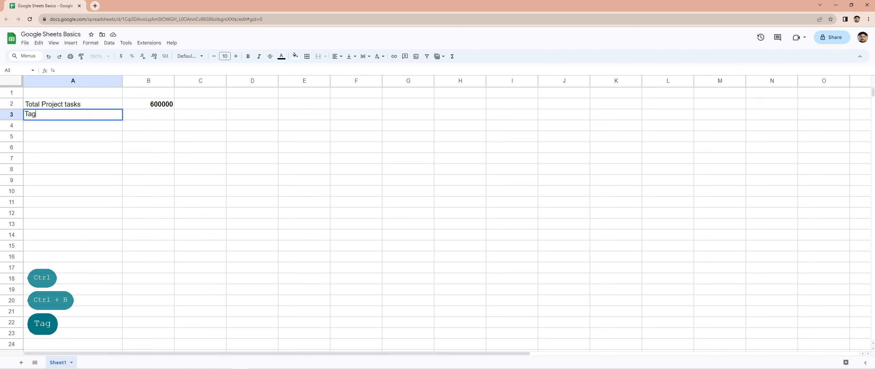
key(BackSpace)
text(rget)
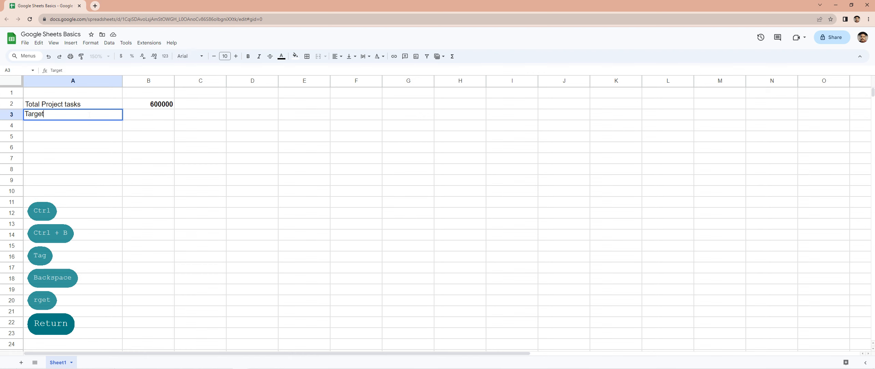
key(Return)
Enter 3 in cell B3 as the target value
key(Up)
key(Right)
text(3)
key(Down)
Insert "Completion Time in Months" in front of "Target" in cell A3
key(Left)
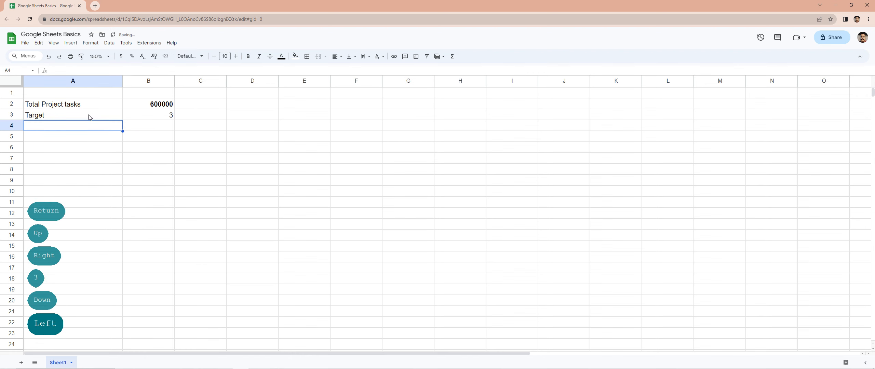
key(Up)
key(Return)
key(Home)
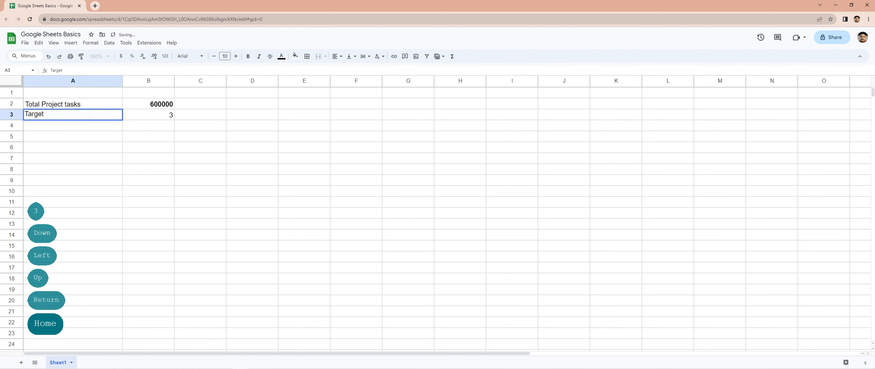
text(Ciomplete)
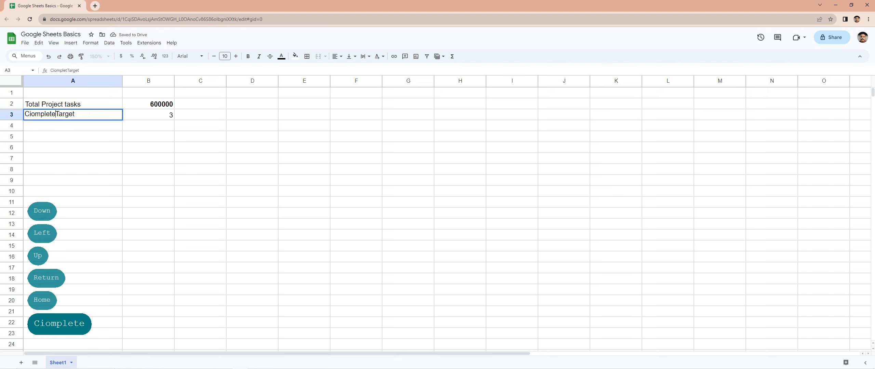
key(BackSpace)
key(BackSpace)
key(BackSpace)
key(BackSpace)
key(BackSpace)
key(BackSpace)
key(BackSpace)
key(BackSpace)
text(omplete)
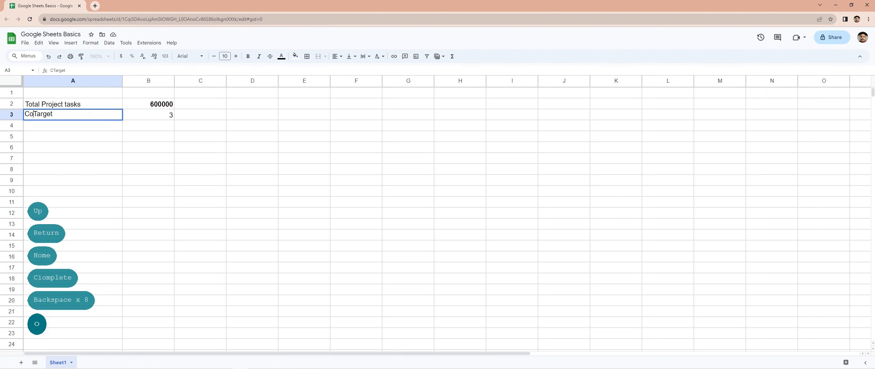
key(BackSpace)
text(iop)
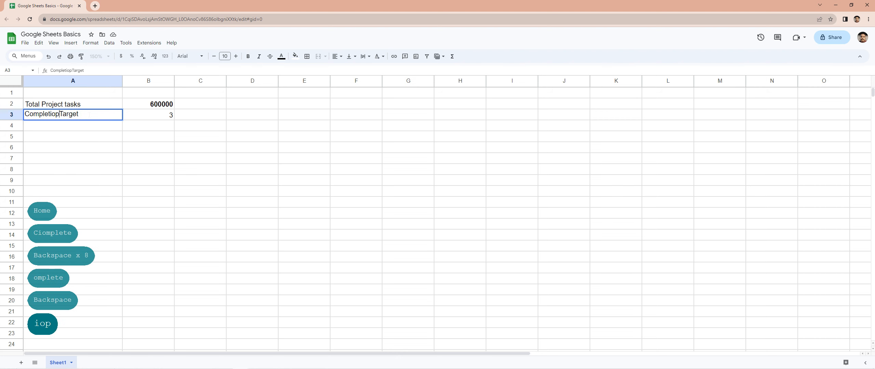
key(BackSpace)
text(n Time )
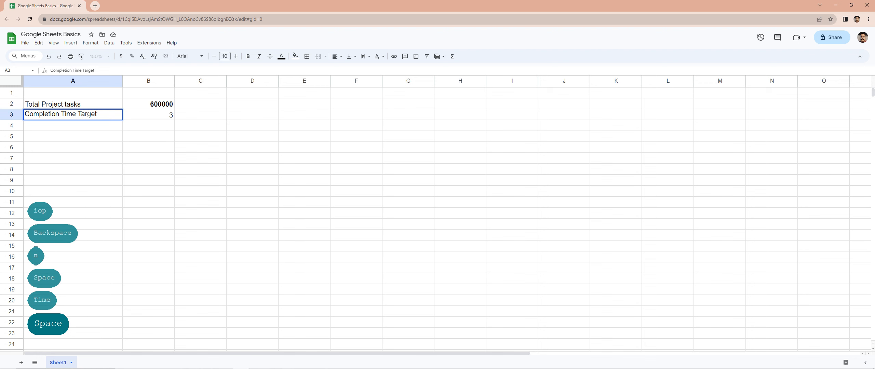
text(in Months)
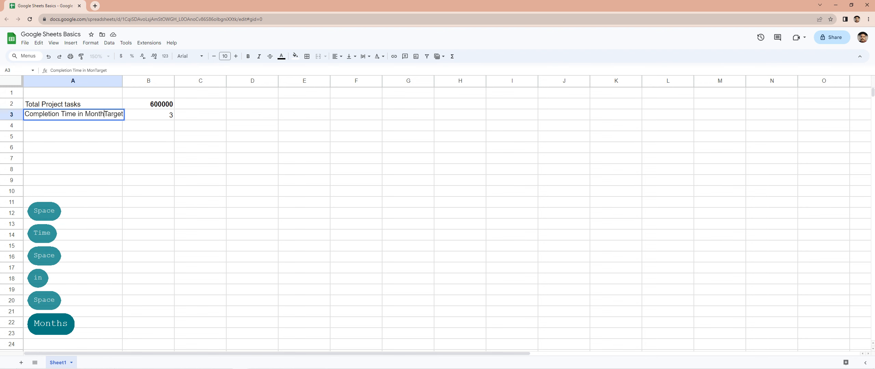
Enclose "Target" in parentheses so the label in A3 reads "Completion Time in Months (Target)"
text( ()
key(Right)
key(Right)
key(Right)
key(Right)
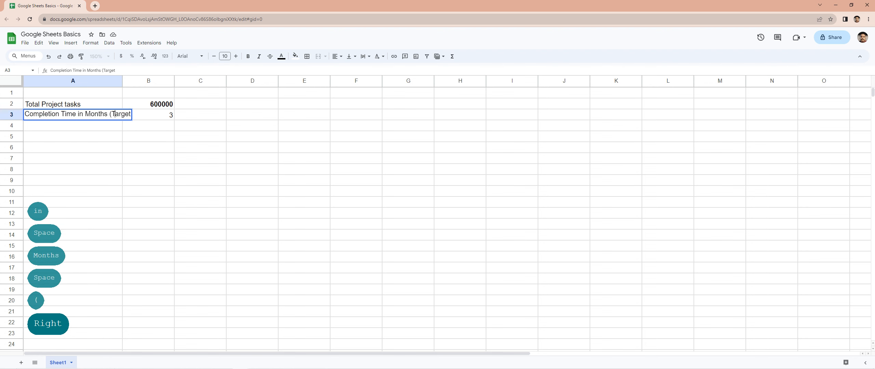
key(Right)
key(Right)
text())
key(Return)
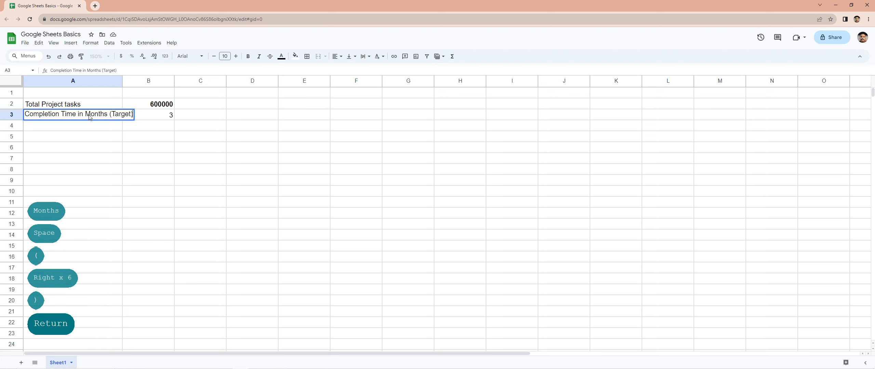
Widen column A to well beyond the length of the label in A3
key(Up)
drag(123, 81, 244, 81)
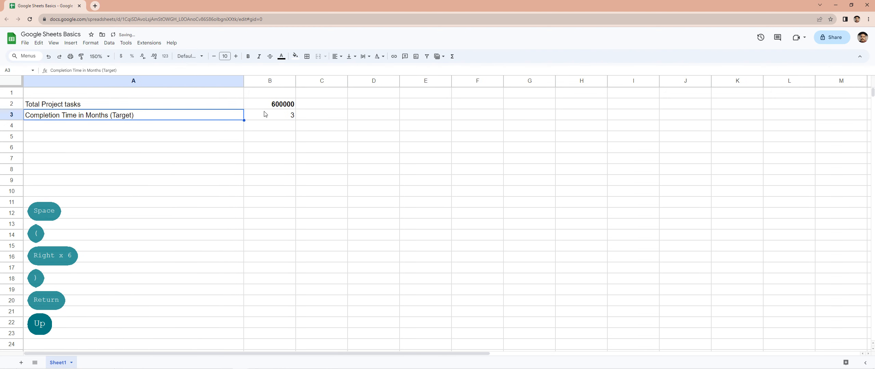
click(190, 130)
key(Up)
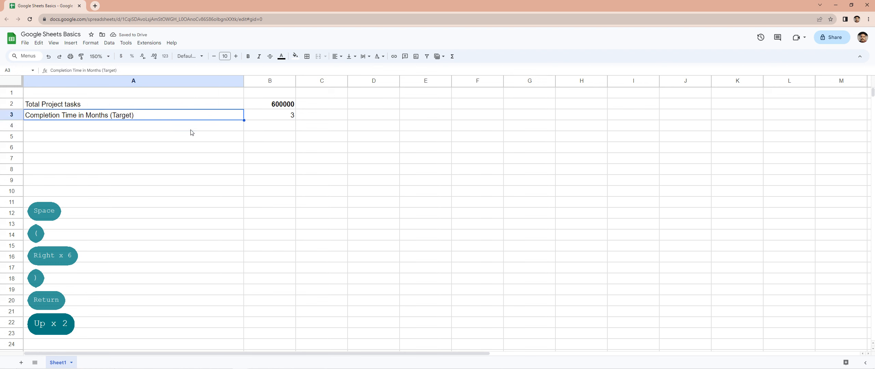
key(Down)
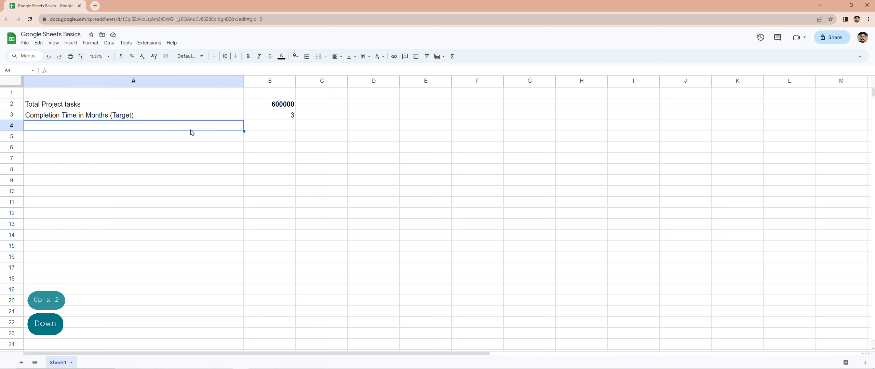
key(Up)
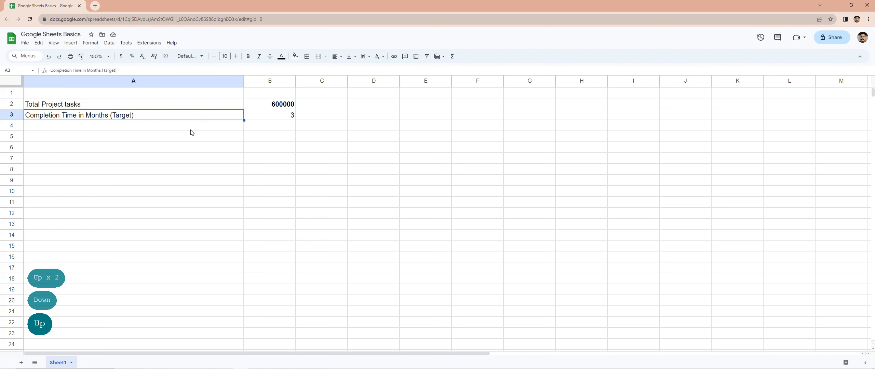
key(Right)
key(Up)
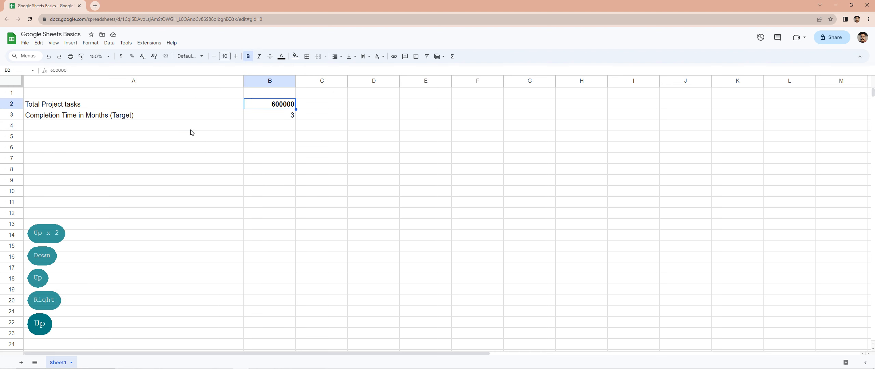
key(Down)
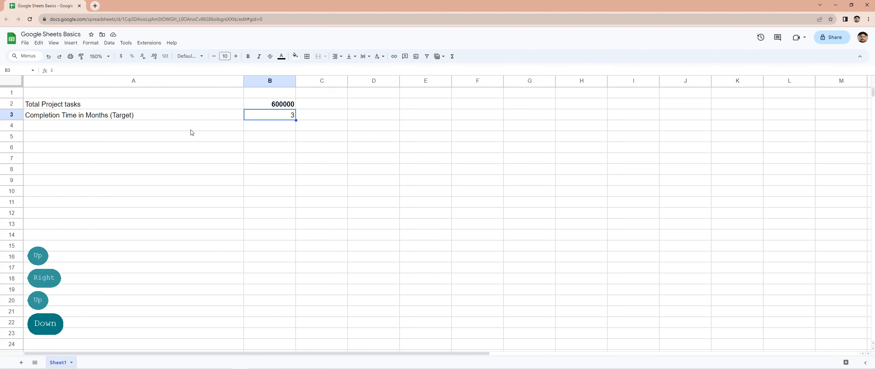
Enter the label "Number of Working Days in a Week" in cell A4
key(Down)
key(Left)
text(Number o)
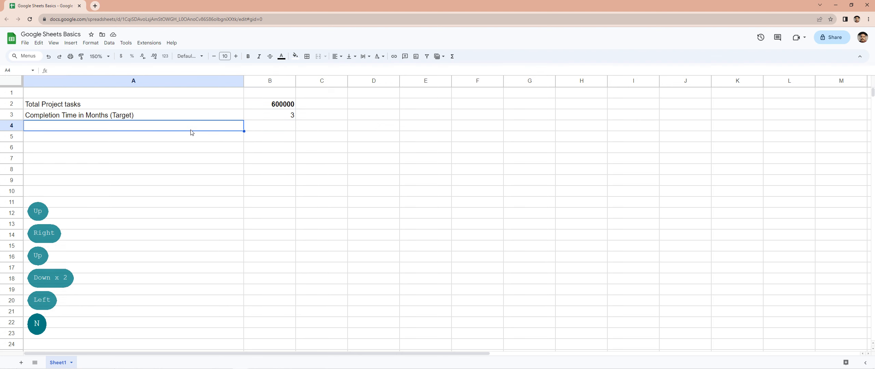
key(BackSpace)
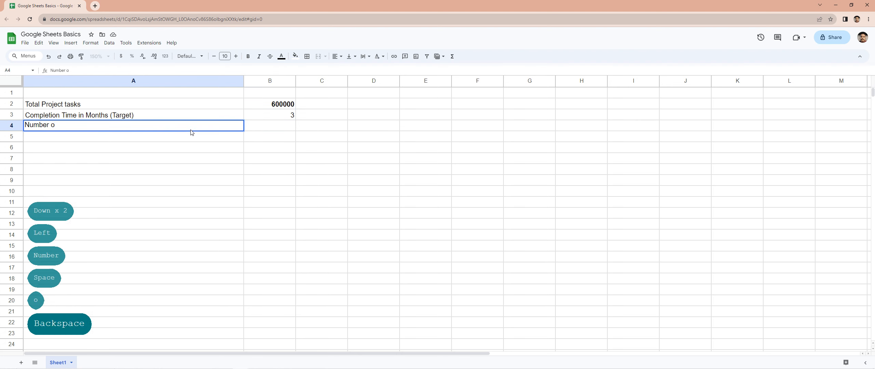
text(of Working )
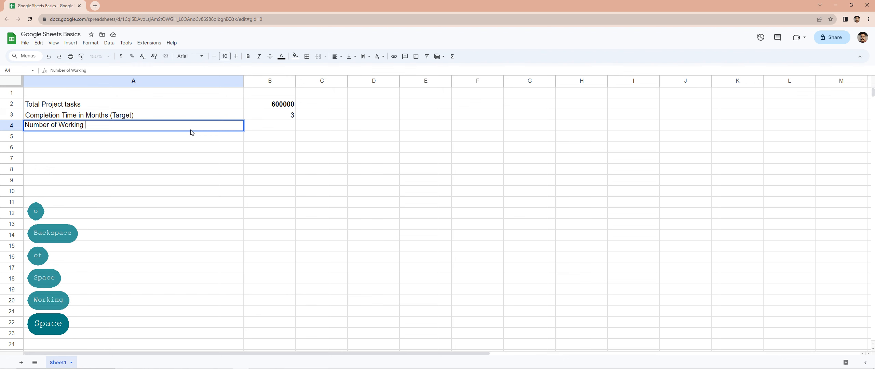
text(Days ibn)
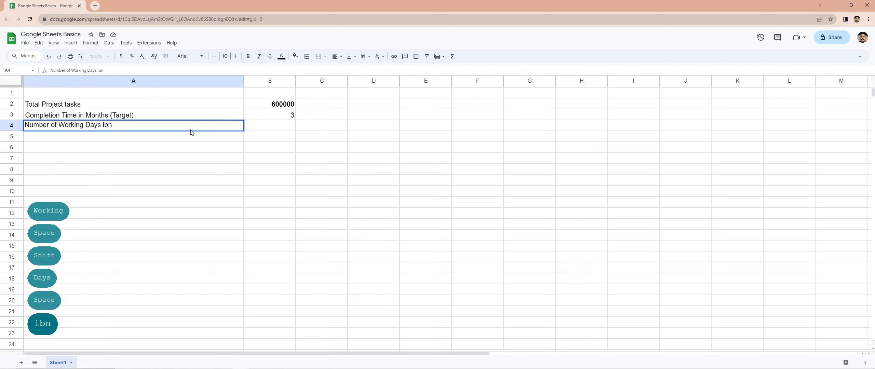
key(BackSpace)
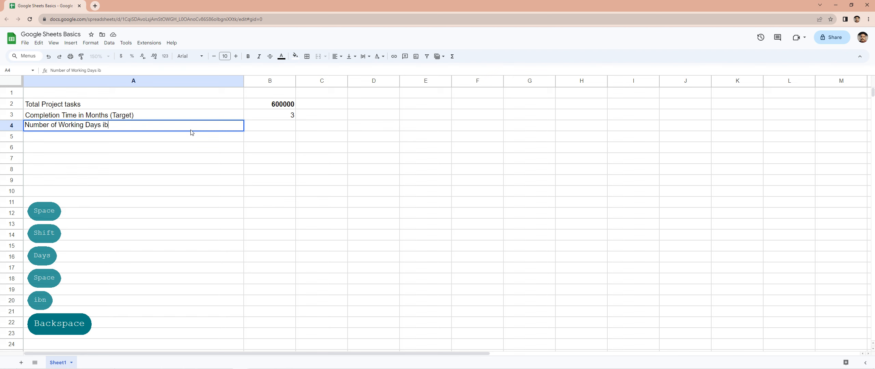
key(BackSpace)
key(BackSpace)
text(in a Wek)
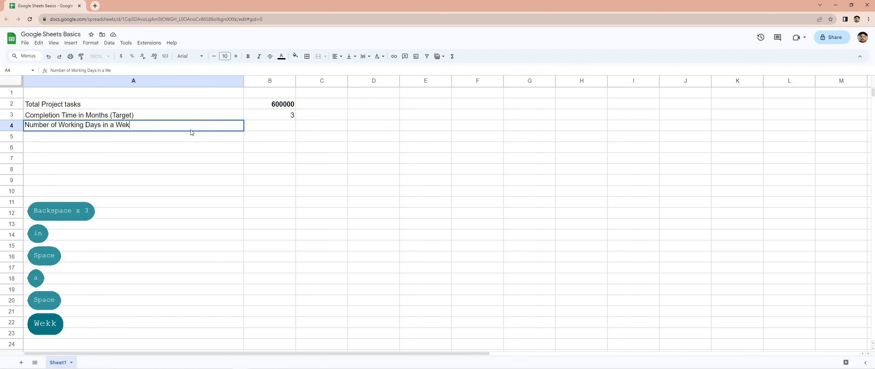
text(k)
key(BackSpace)
key(BackSpace)
text(ek)
key(Return)
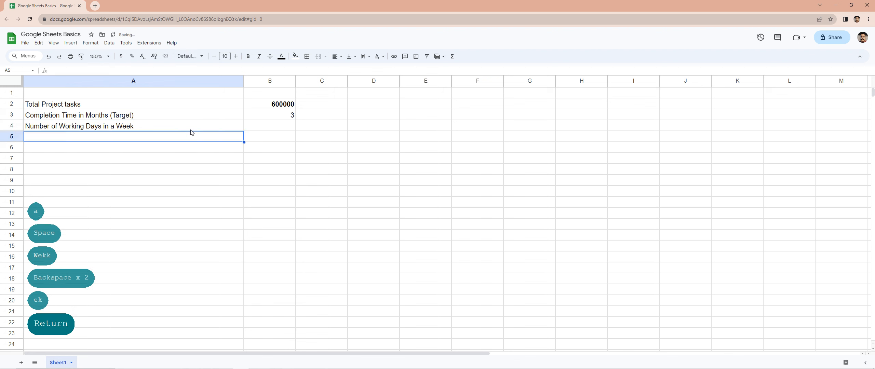
Enter 5 in cell B4 as the number of working days in a week
key(Up)
key(Right)
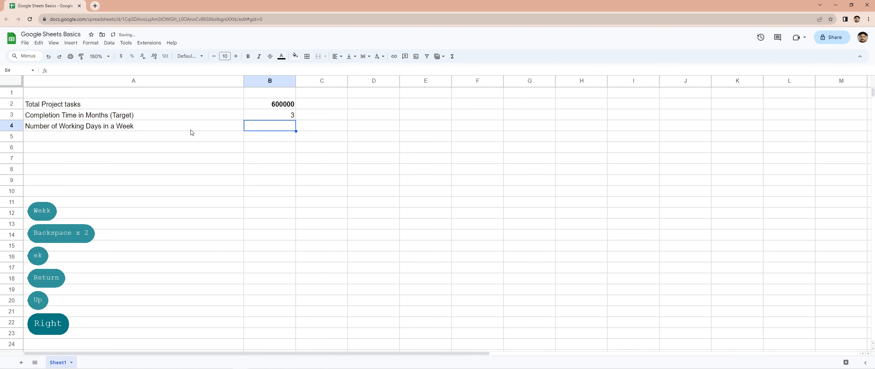
text(5)
key(Return)
Enter the label "Numner of Working Hours in a Day" in cell A5
key(Up)
key(Left)
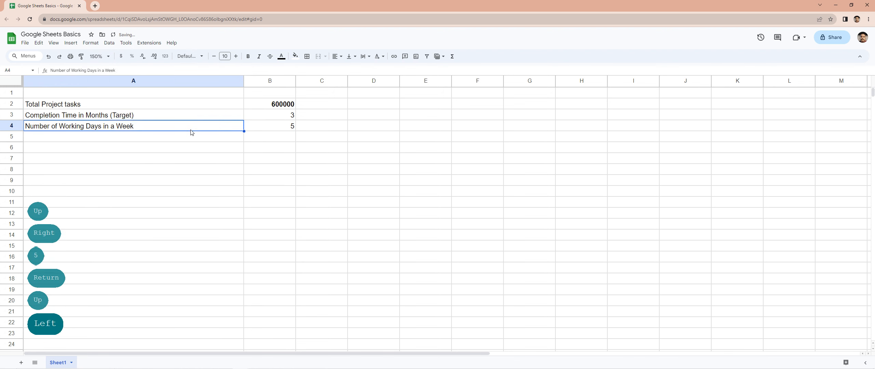
key(Down)
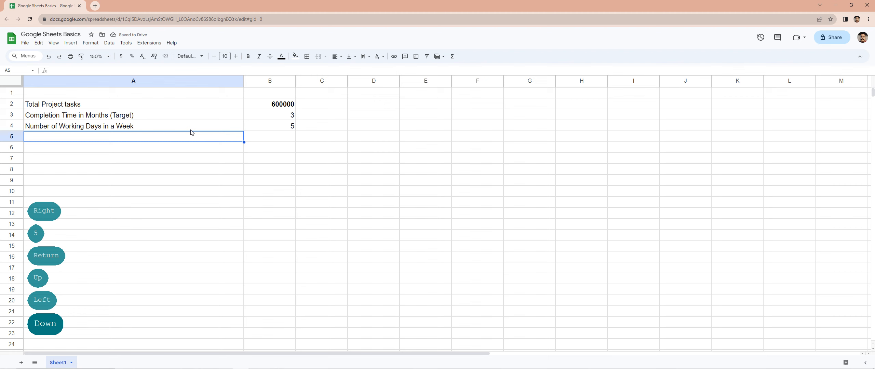
text(N)
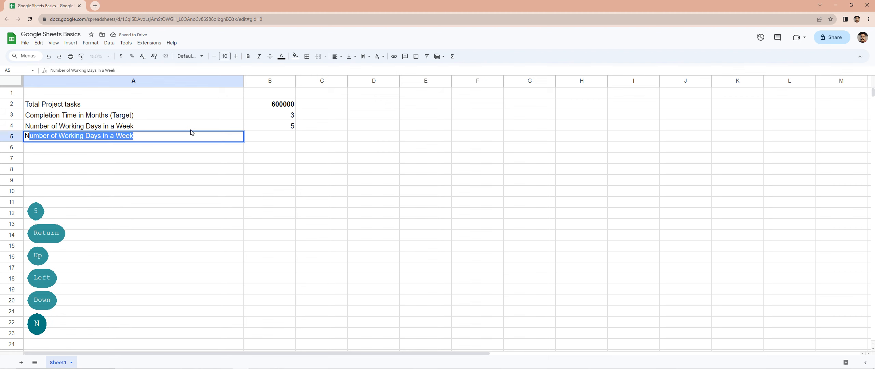
text(umner of Working )
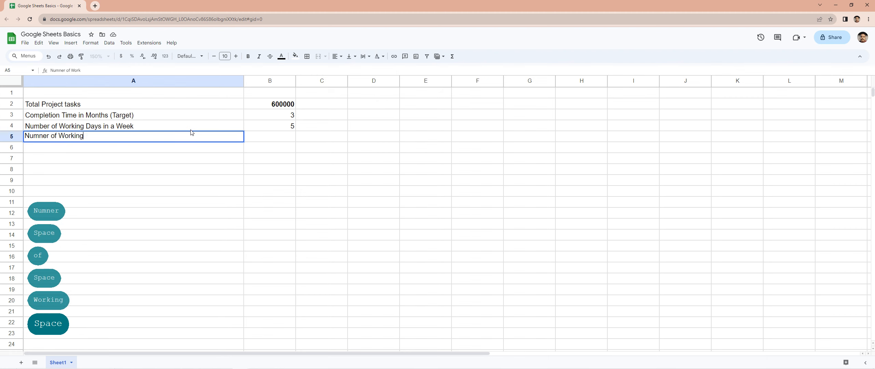
text(Hours in a )
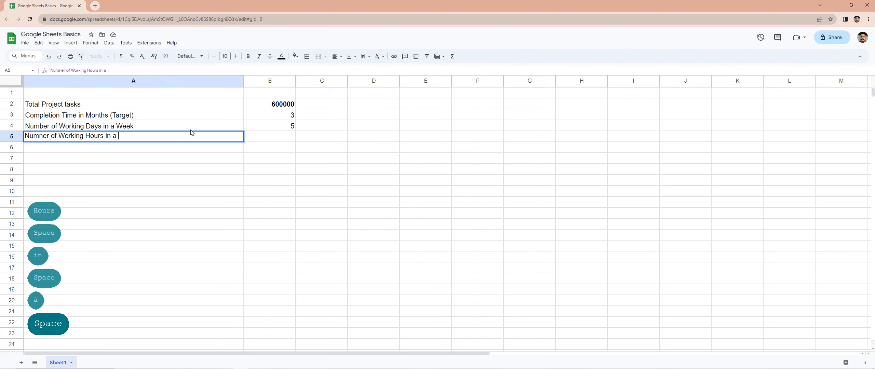
text(Day)
key(Return)
Enter 8 in cell B5 as the number of working hours in a day
key(Up)
key(Right)
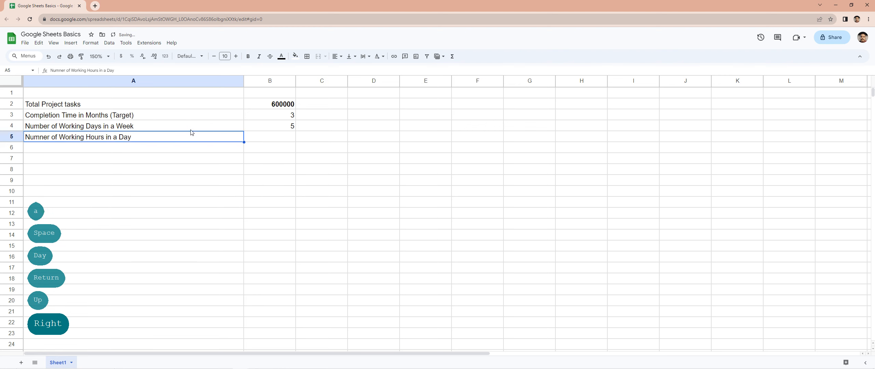
text(8)
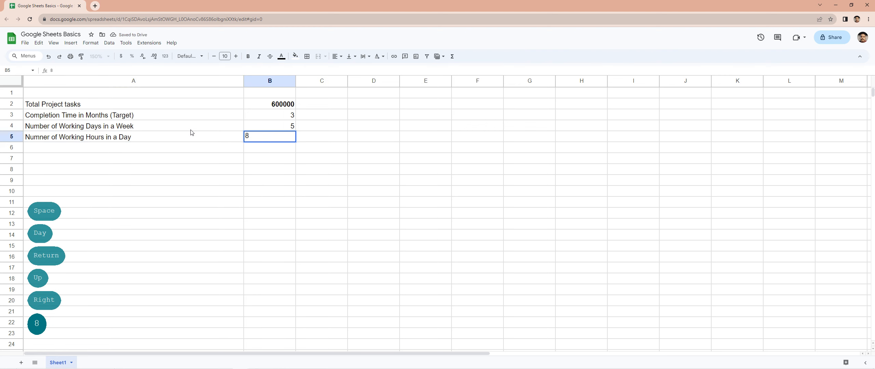
key(Return)
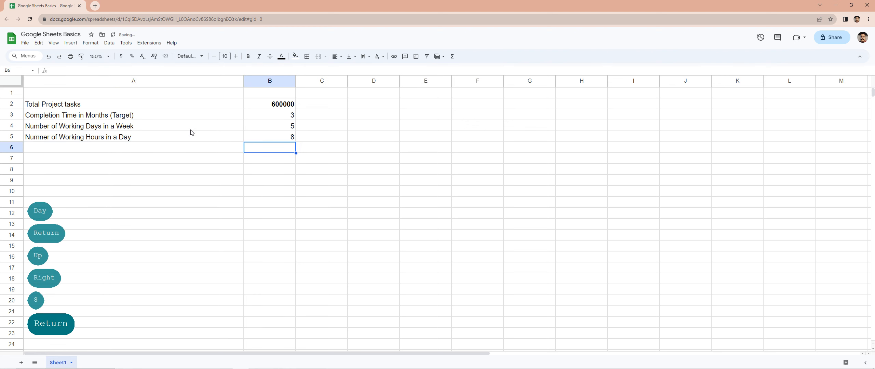
Enter the section heading "Computation of Total Available Work Hours" in cell A7, leaving row 6 empty
key(Down)
key(Left)
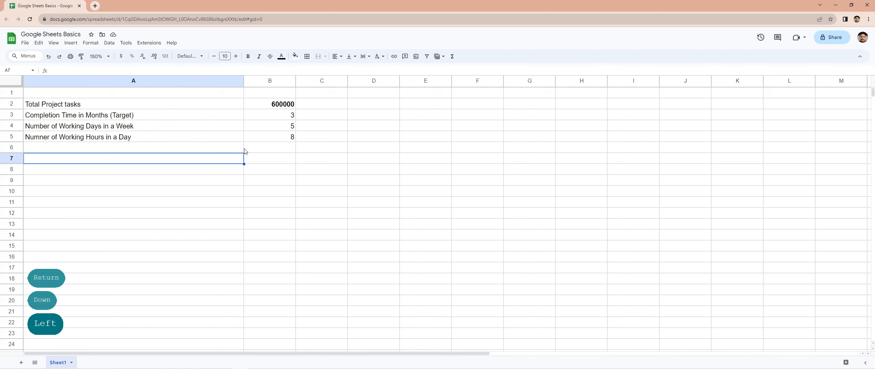
click(264, 106)
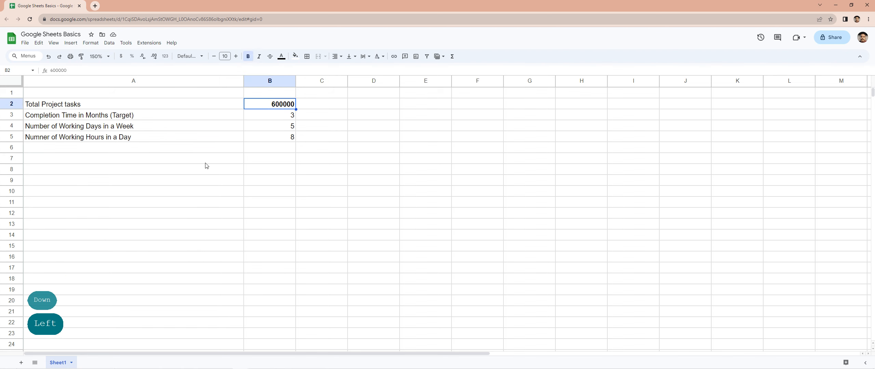
click(193, 162)
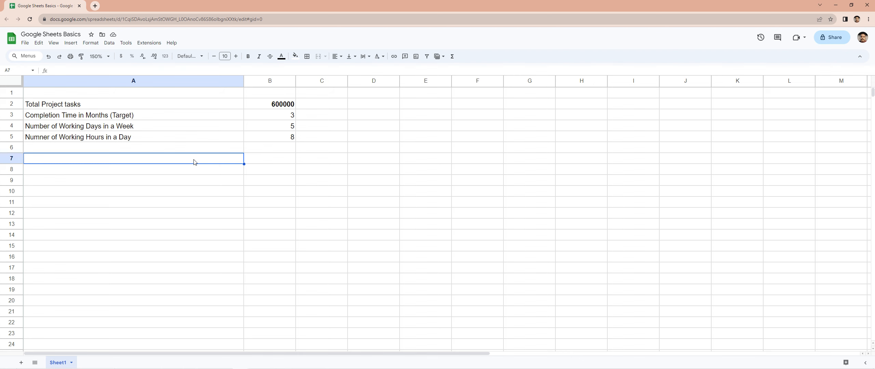
text(Compu)
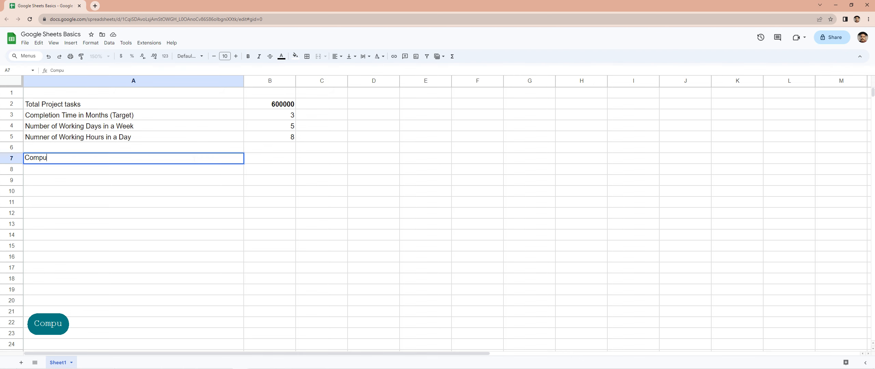
text(tation )
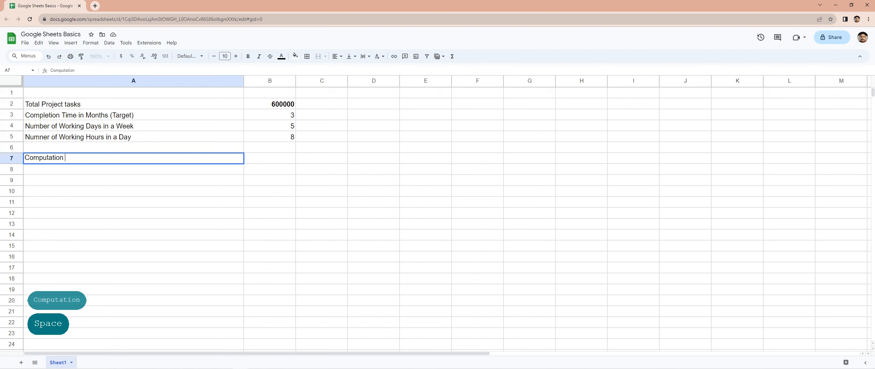
text(of Tot)
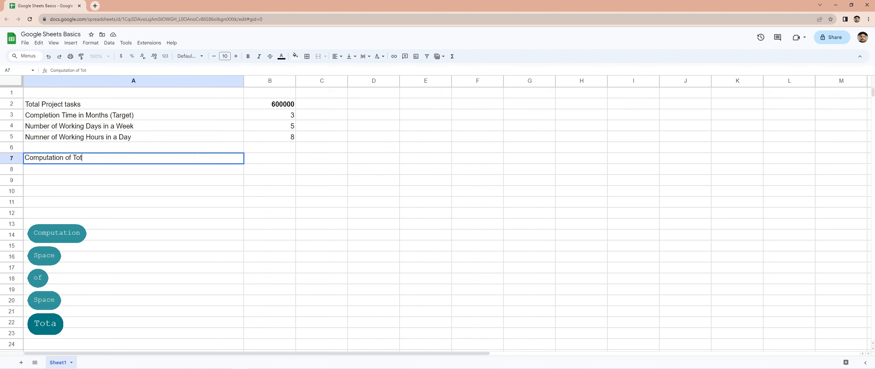
text(al A)
key(BackSpace)
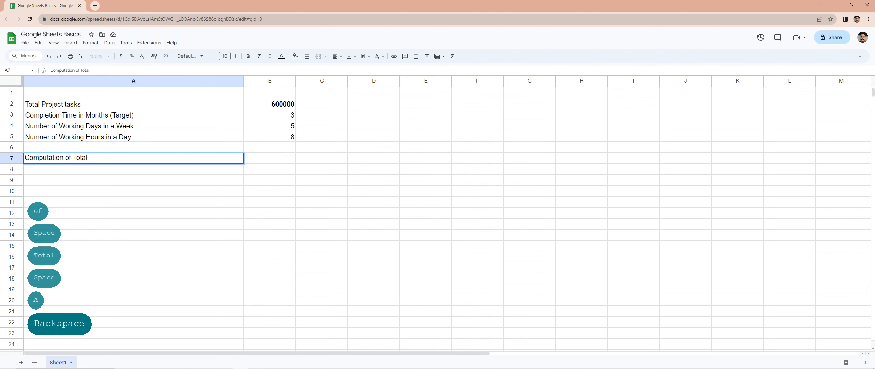
text(Available )
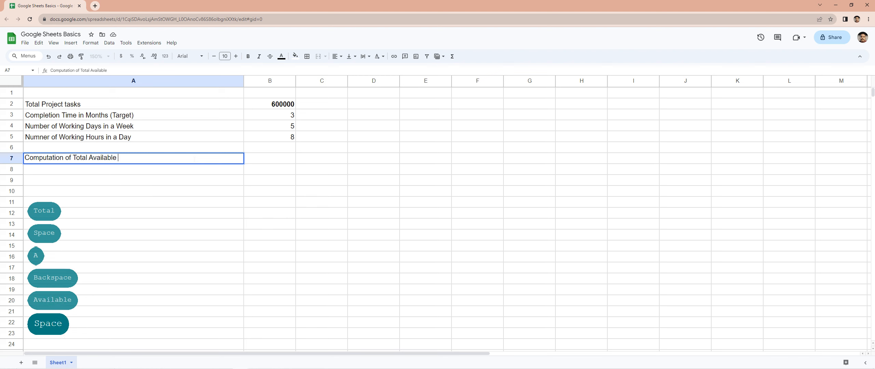
text(Work Hours)
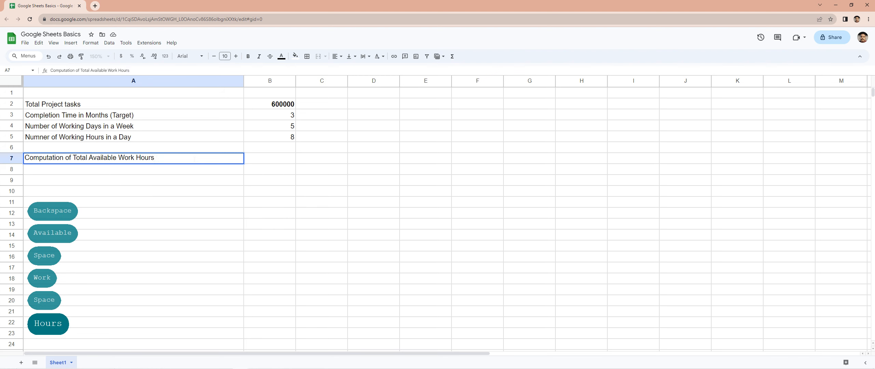
key(Return)
Make the section heading in A7 and the "Total Project tasks" label in A2 bold
key(Up)
key(ctrl+b)
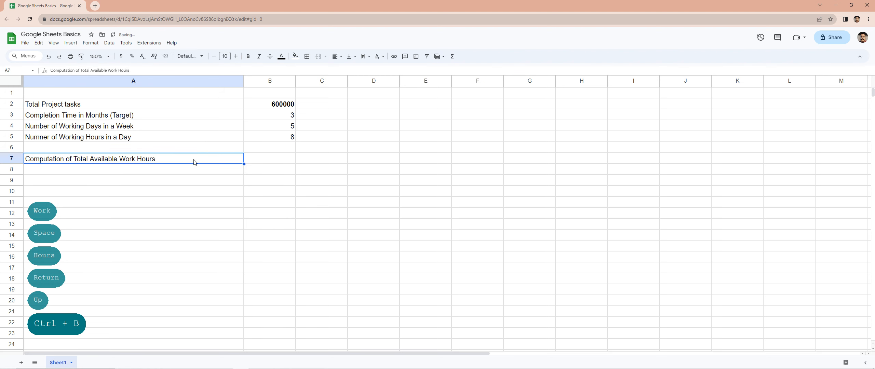
key(Up)
key(ctrl+Up)
key(ctrl+Up)
key(ctrl+b)
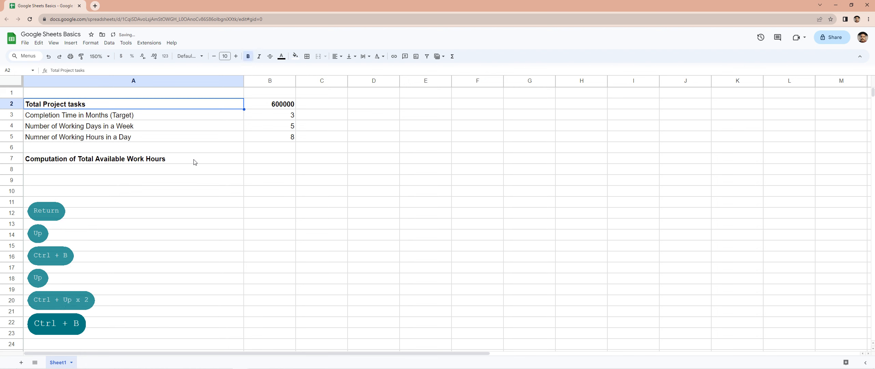
Enter the label "Formula" in cell A8, directly below the work hours heading
key(ctrl+Down)
key(ctrl+Down)
key(Down)
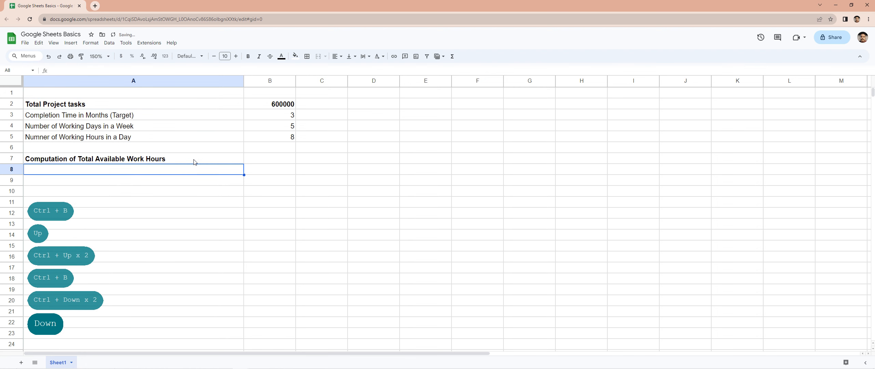
key(Down)
key(Up)
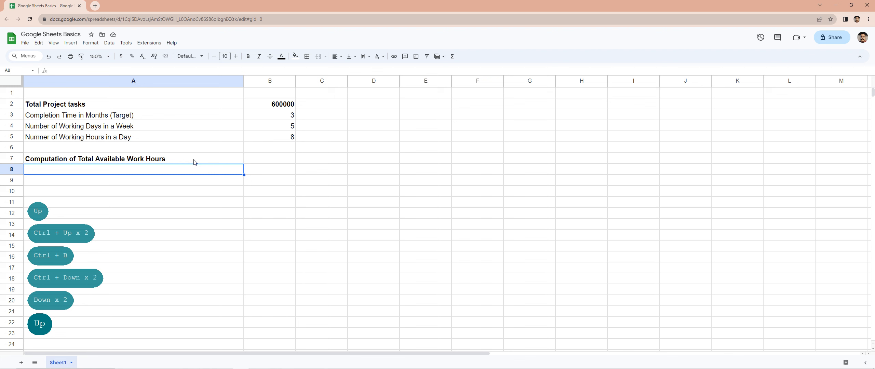
key(Down)
key(Up)
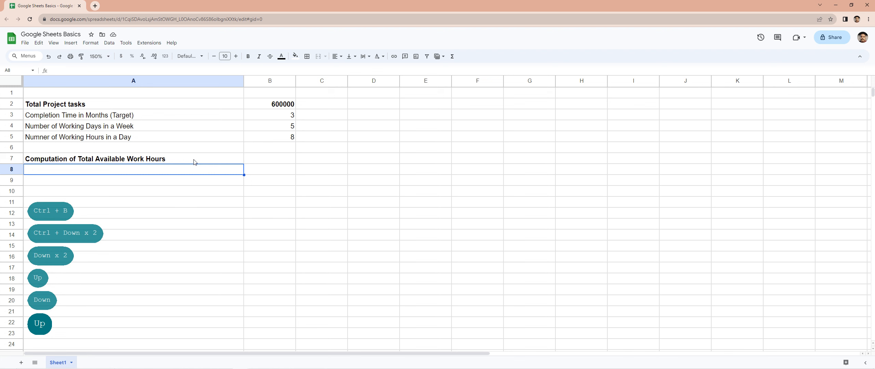
text(Formul;a)
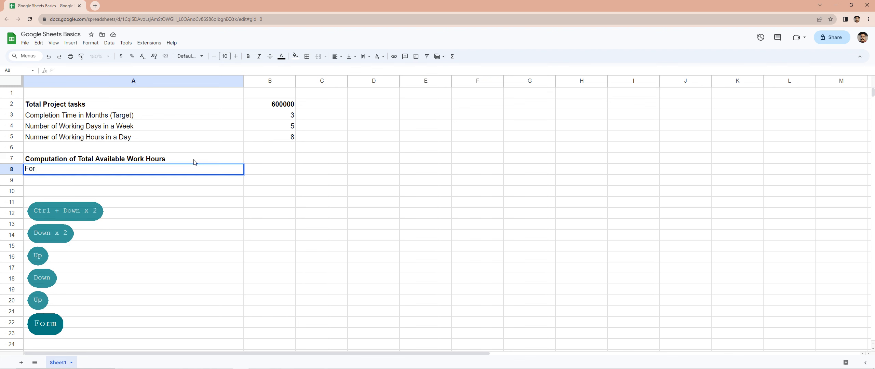
key(BackSpace)
key(BackSpace)
text(a)
key(Return)
Start a written formula in cell B8, beside the "Formula" label, with the text "Total Avaialble Work Hours"
key(Up)
key(Right)
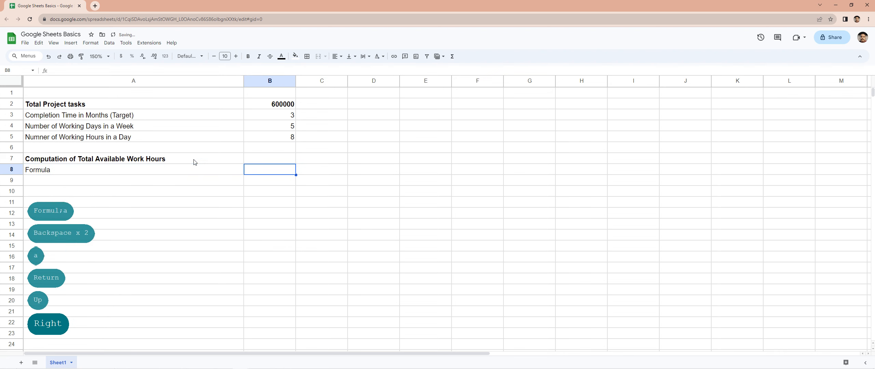
key(Left)
key(Right)
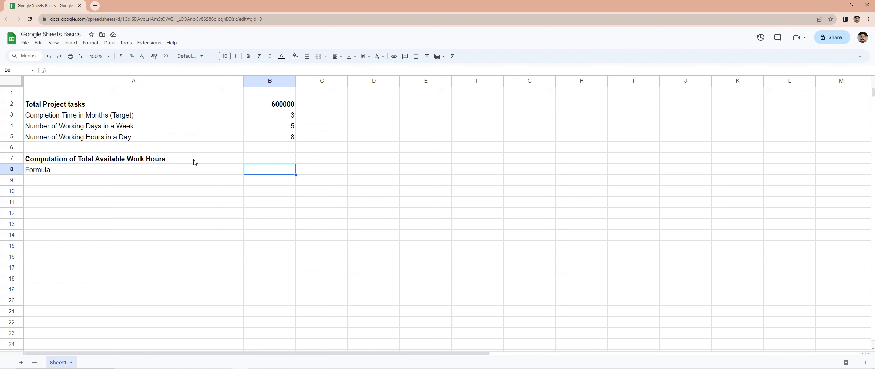
text(Total )
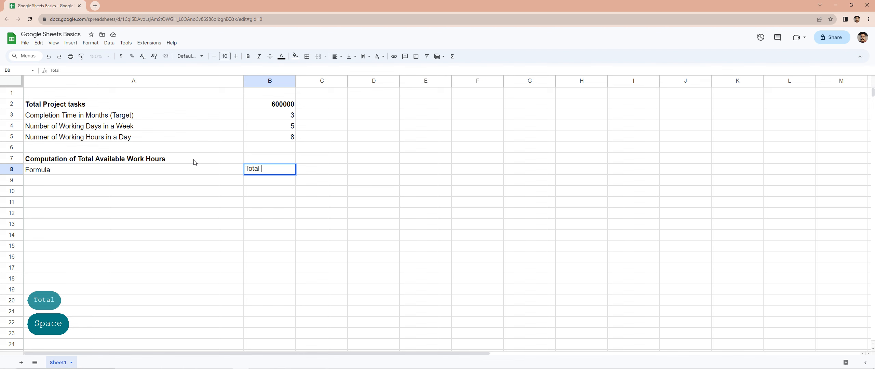
text(Work Hours)
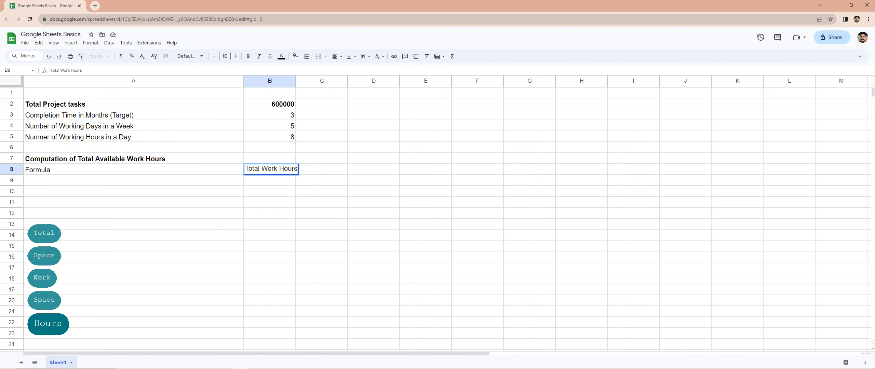
click(262, 168)
text(Avaialble)
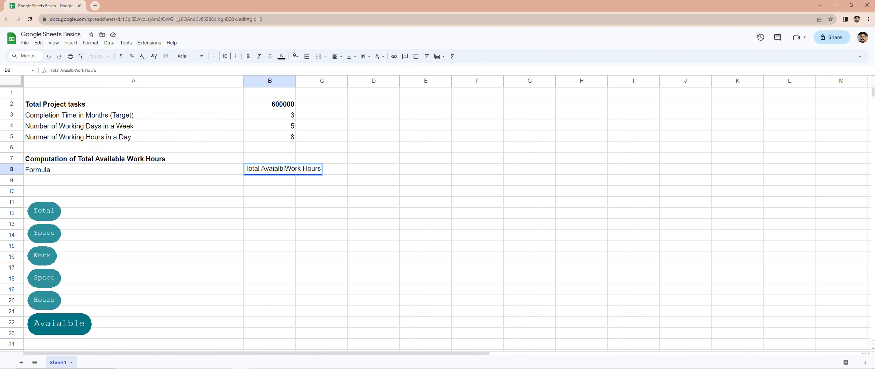
key(End)
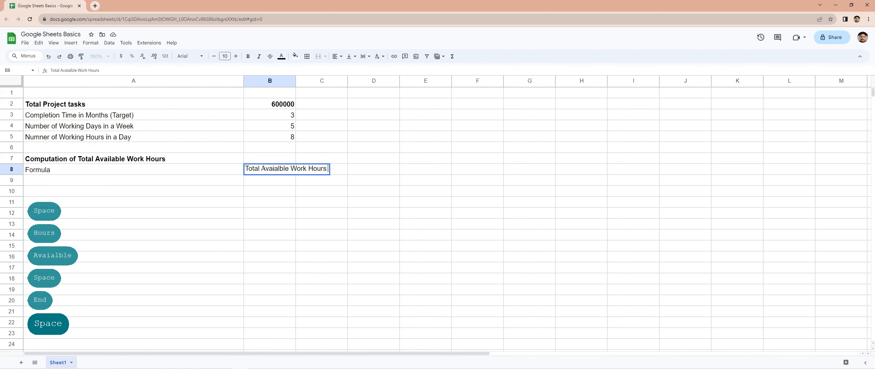
Continue the text in B8 with "= Total Time give to complete the Project"
text(= Total)
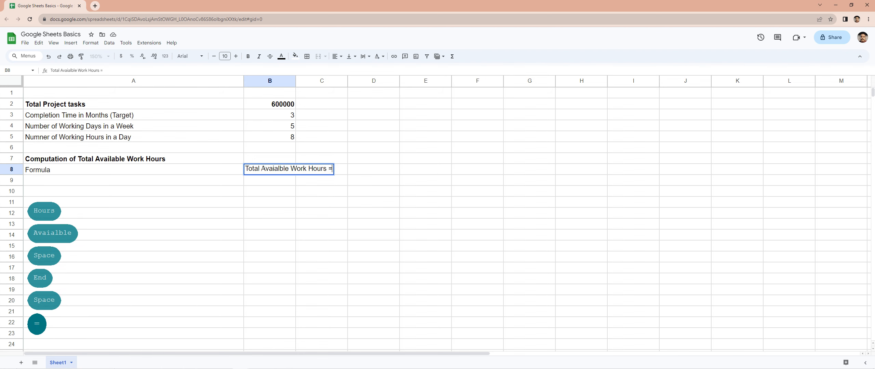
text( Time)
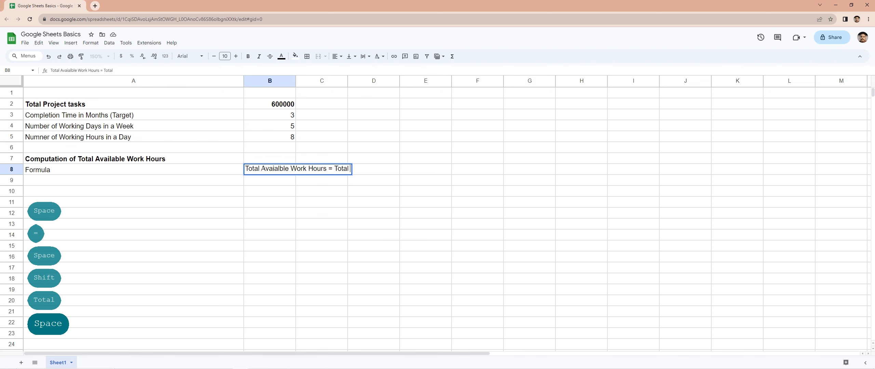
text( fie)
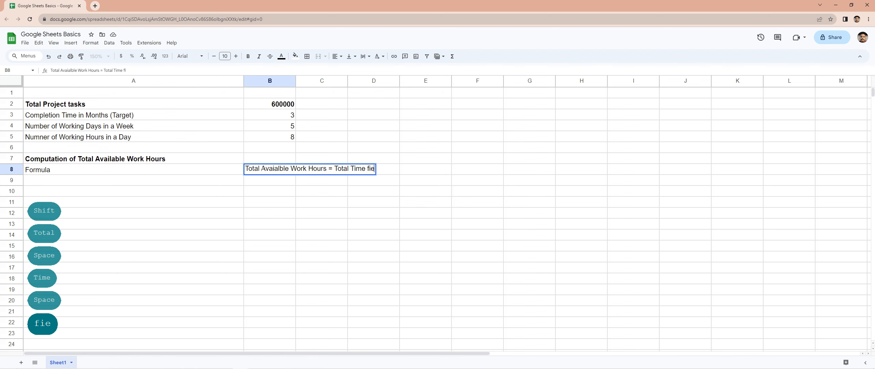
key(BackSpace)
key(BackSpace)
key(BackSpace)
text(give to copm)
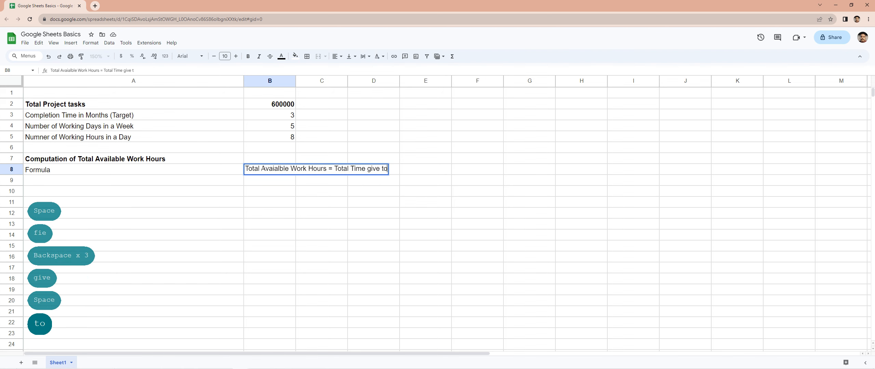
key(BackSpace)
key(BackSpace)
text(mplete the Project)
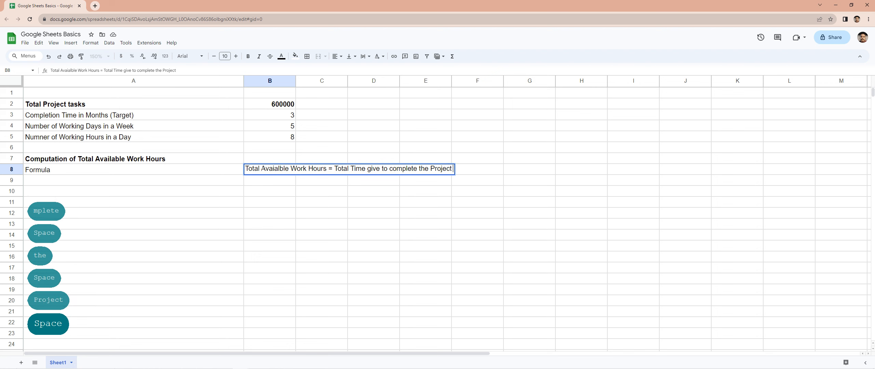
Add the factor "x Workdays per Week" to the end of the written formula in B8
text( x )
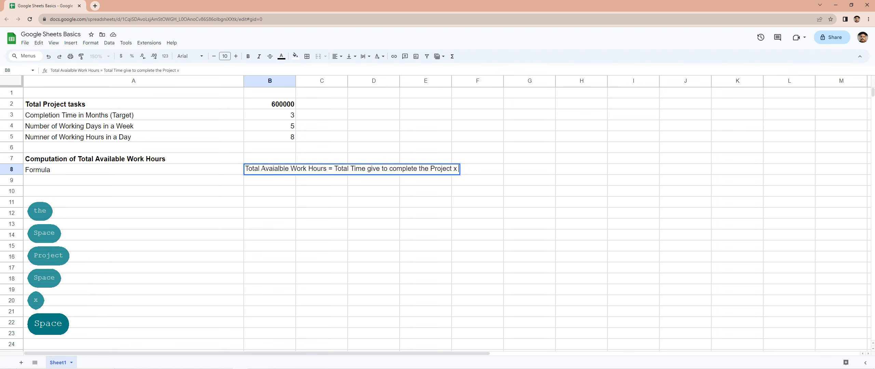
text(Wor)
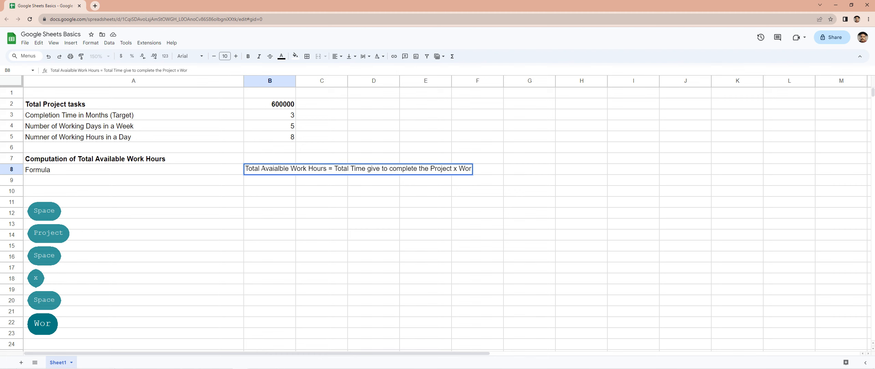
text(kday)
key(BackSpace)
text(s)
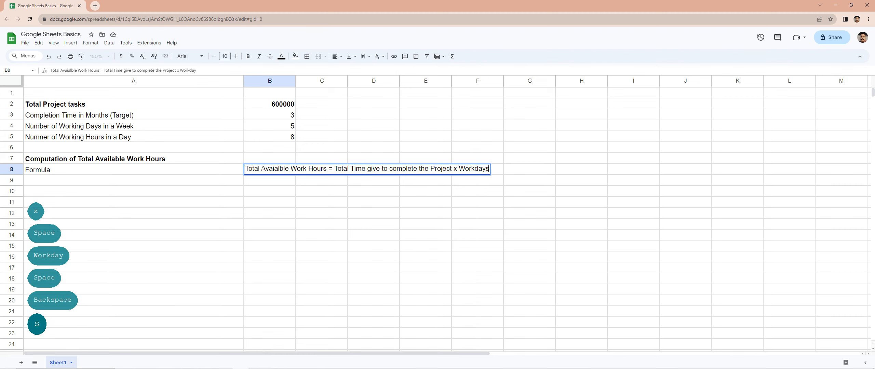
text( per Week)
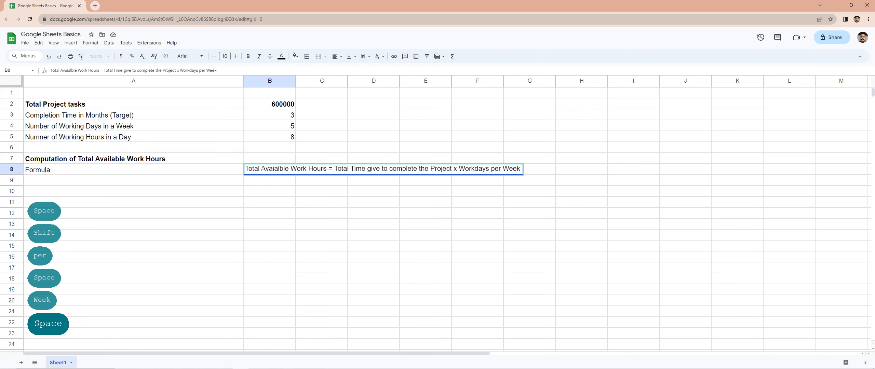
Append "x Wor Hours per day" as the last factor of the written formula in B8
text( x Wo)
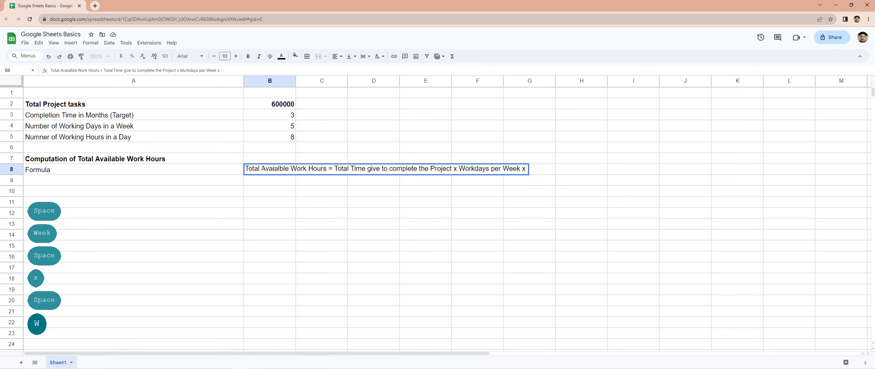
text(r Hours )
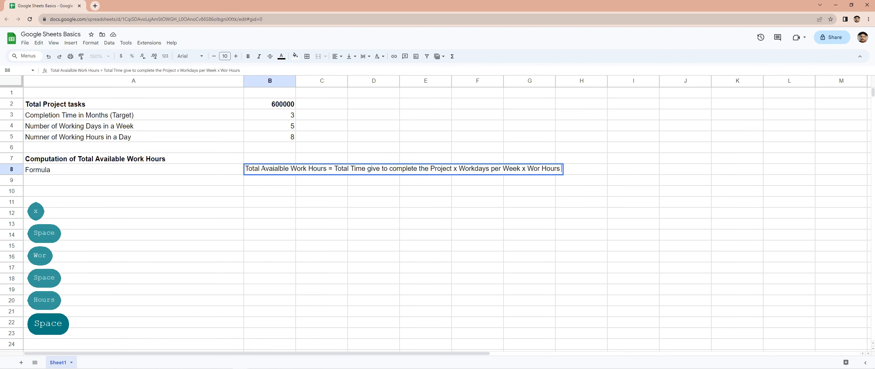
text(per dfaty)
key(BackSpace)
key(BackSpace)
key(BackSpace)
key(BackSpace)
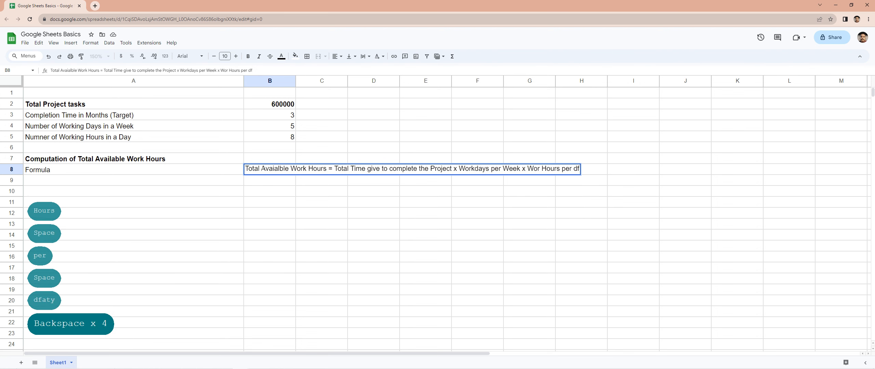
text(ay)
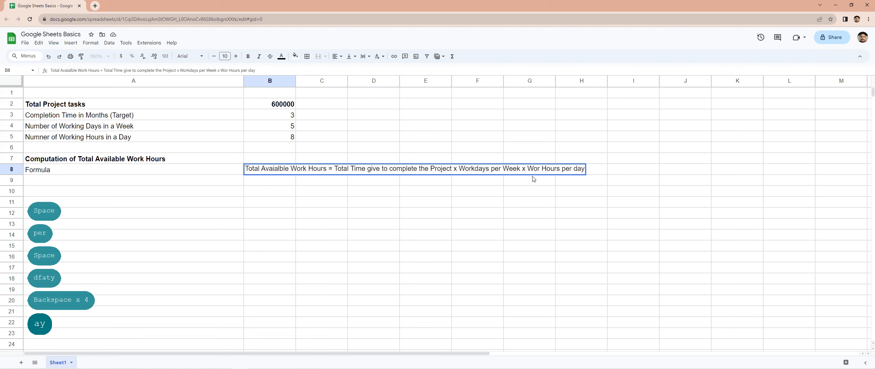
Correct "Wor" to "Work" in the last factor of the B8 text and commit the cell
click(537, 169)
key(Right)
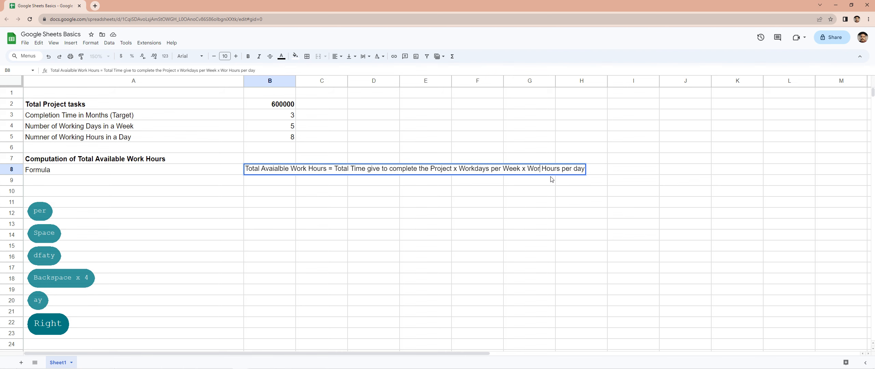
text(k)
key(End)
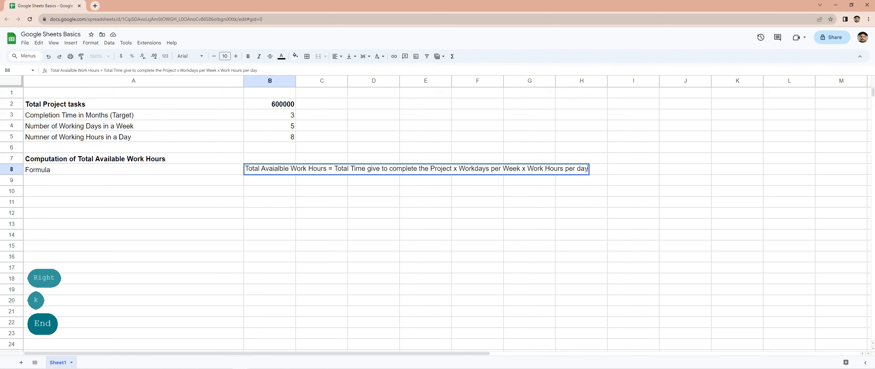
key(Return)
Enter the label "Total Time Available" in cell A9, below the "Formula" label
key(Left)
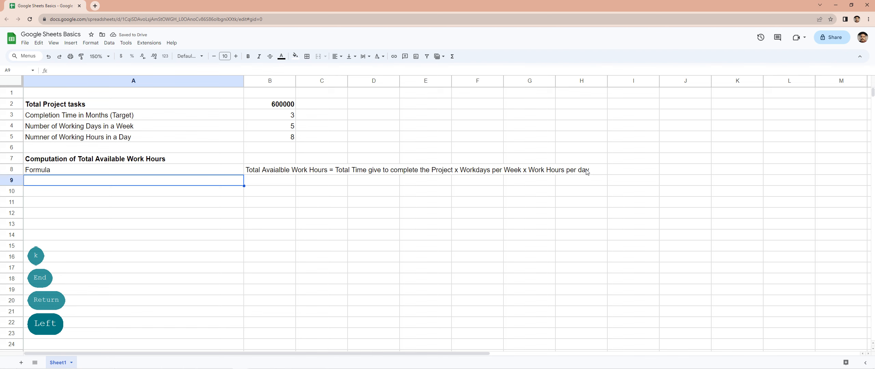
text(Total Time)
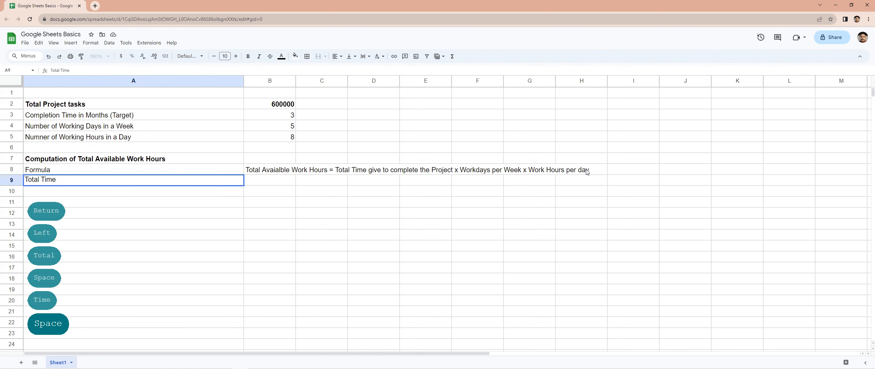
key(BackSpace)
text(A)
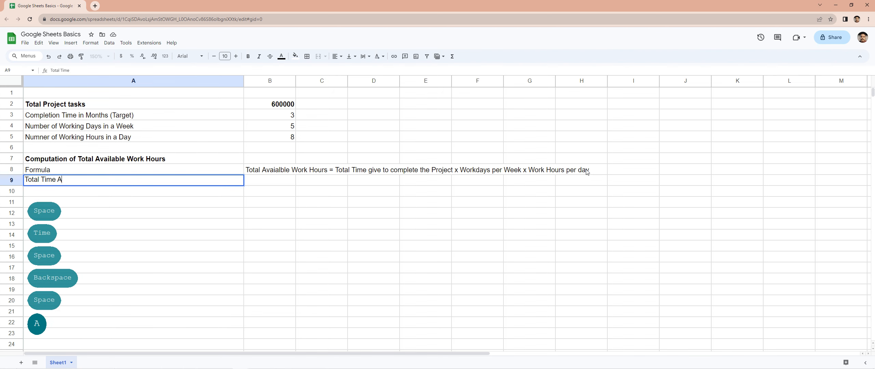
text(vaialb)
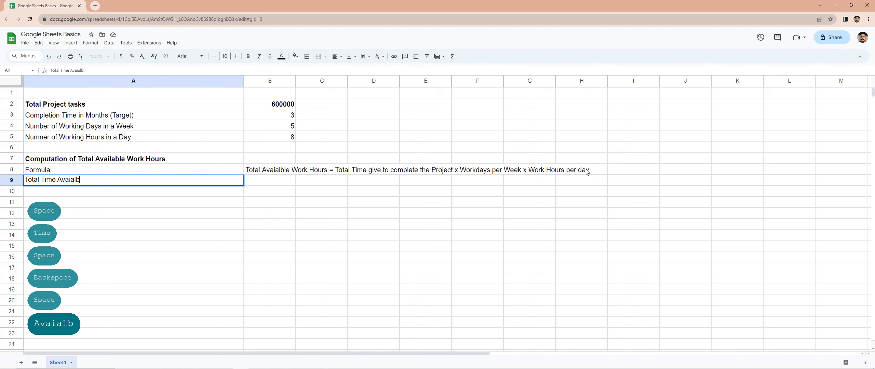
key(BackSpace)
key(BackSpace)
key(BackSpace)
text(lable)
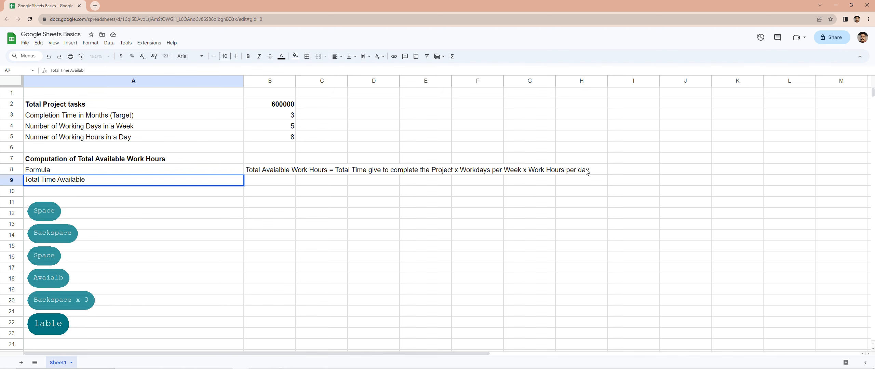
key(Insert)
key(Tab)
Start a formula in cell B9 that references the completion time in months in B3
key(Up)
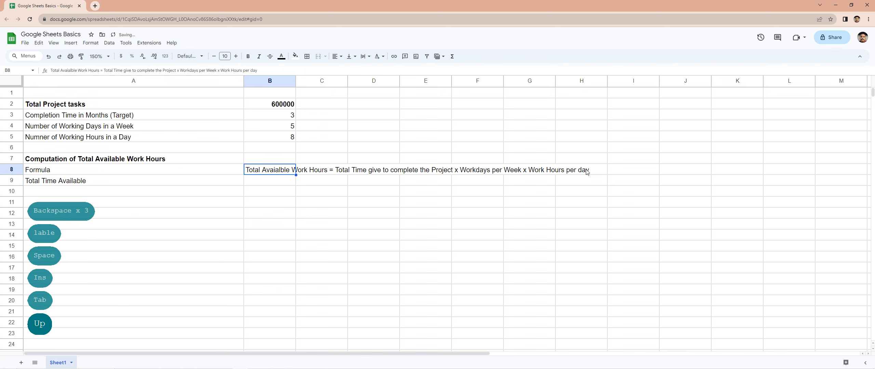
key(Down)
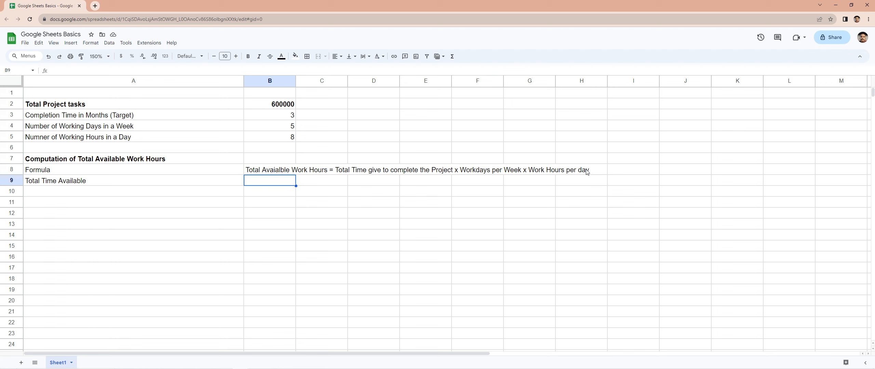
text(=)
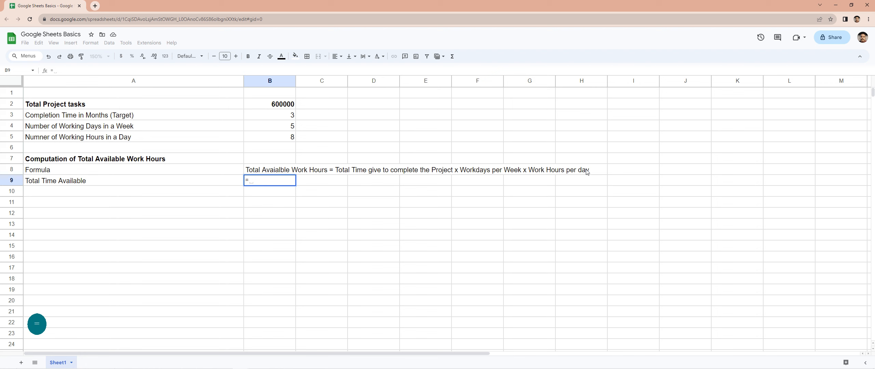
key(Up)
key(Up)
key(Up)
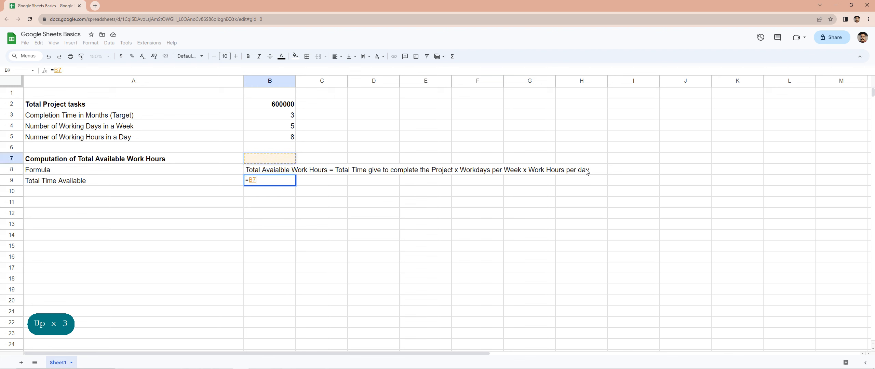
key(Up)
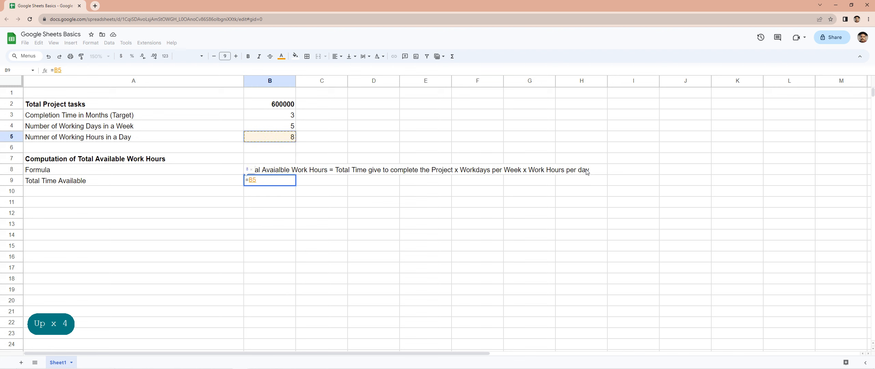
key(Up)
key(Up)
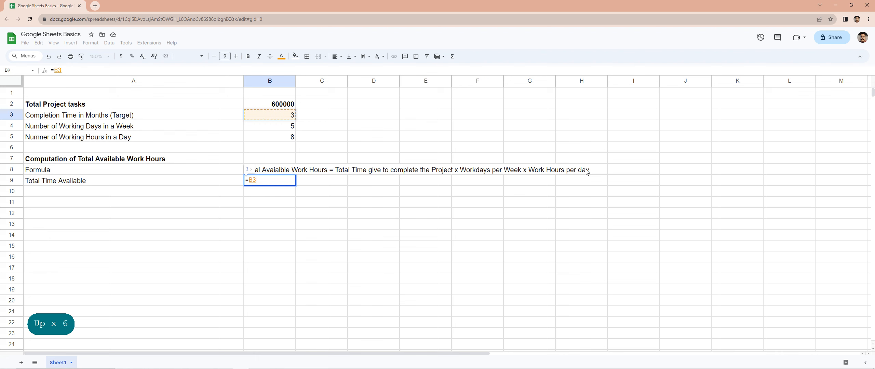
Wrap the B3 reference in parentheses and multiply it by 30 inside them, so the B9 formula reads =(B3*30)
key(F2)
key(Left)
key(Left)
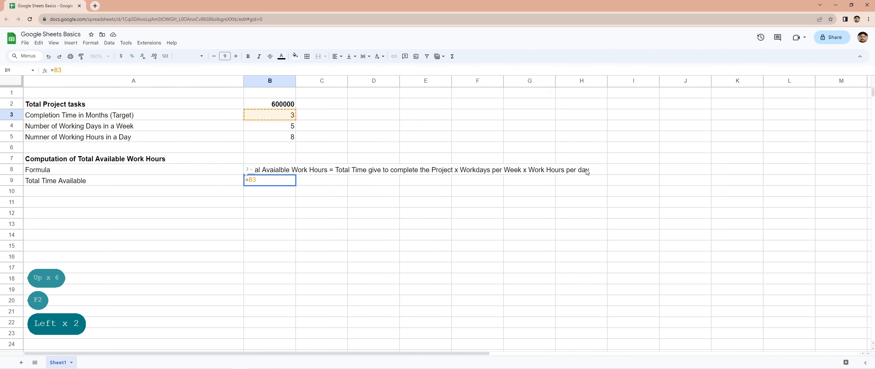
text(()
key(Right)
key(Right)
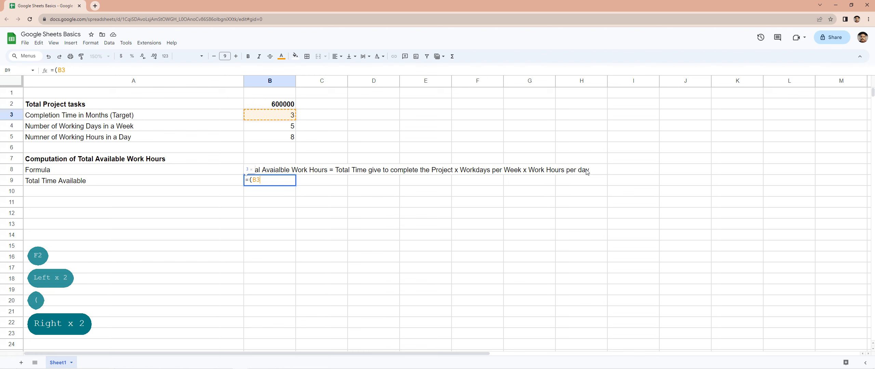
text(*)
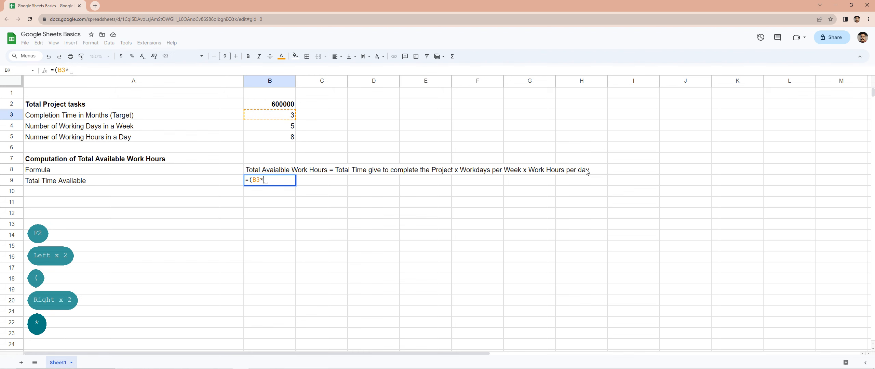
text(30))
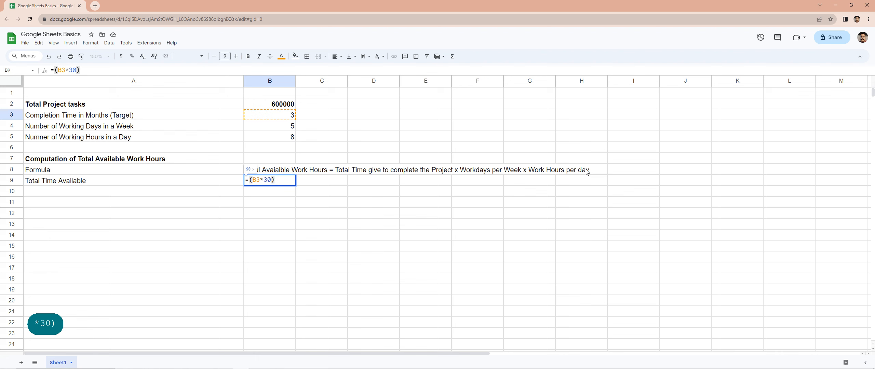
Multiply the B9 formula by the working days in B4 and the working hours in B5, and commit it
text(*)
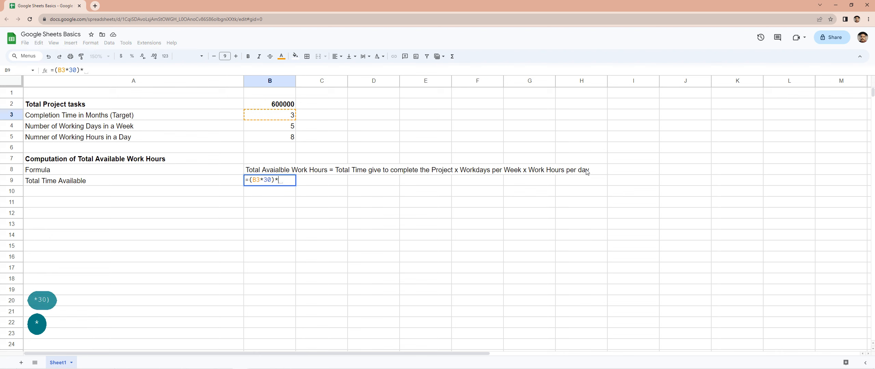
click(285, 129)
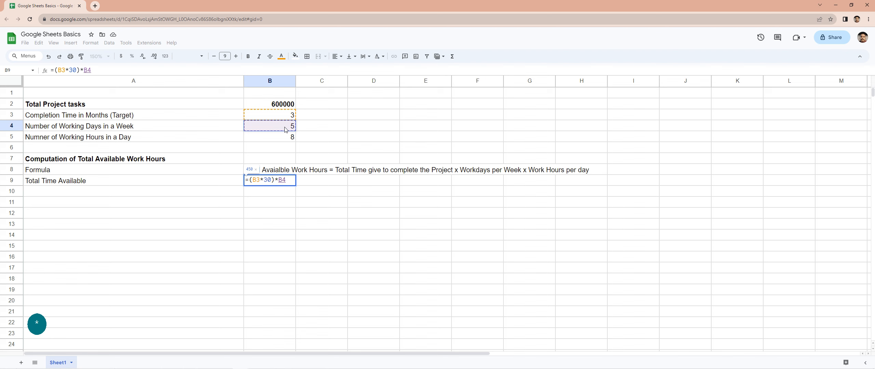
text(*)
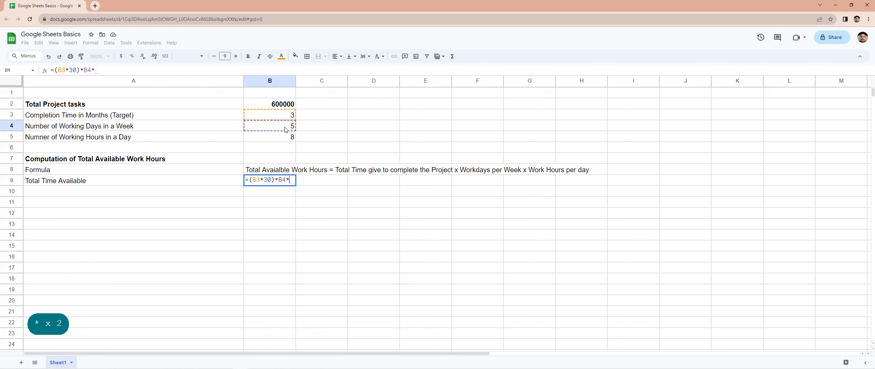
click(263, 139)
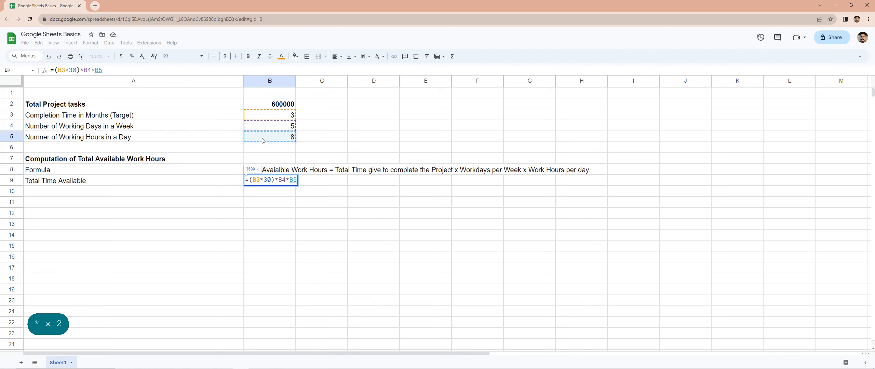
key(Return)
Extend the label in A9 to read "Total Time Available in (Work Hours)"
key(Up)
key(Left)
key(Return)
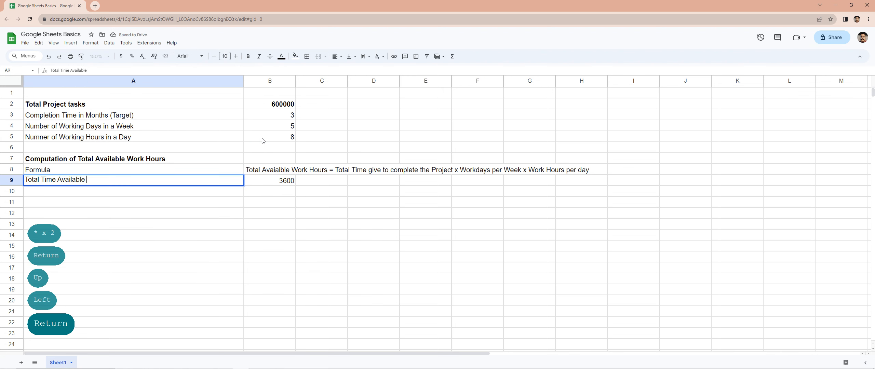
text(in (Qwork)
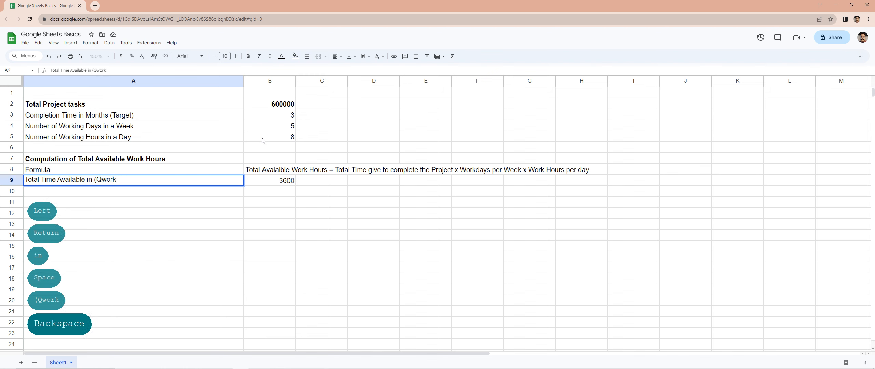
key(BackSpace)
key(BackSpace)
key(BackSpace)
key(BackSpace)
key(BackSpace)
text(QWor)
key(BackSpace)
key(BackSpace)
key(BackSpace)
key(BackSpace)
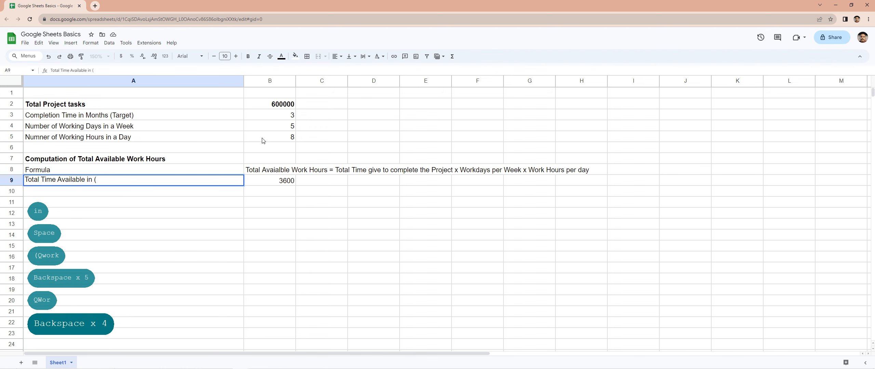
text(Work Hours())
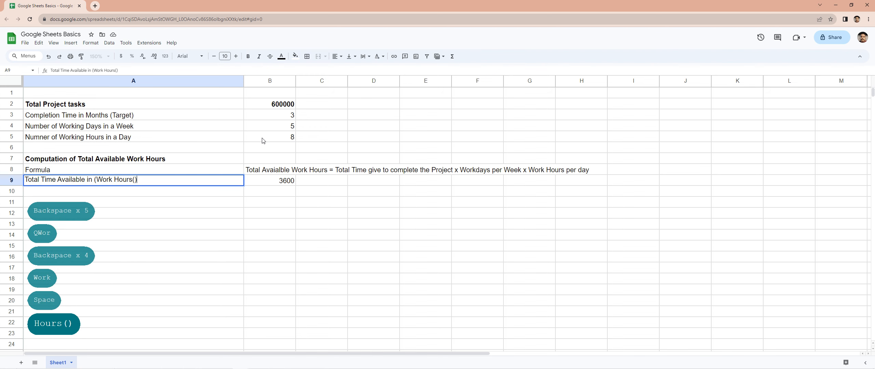
key(BackSpace)
key(BackSpace)
text())
key(Return)
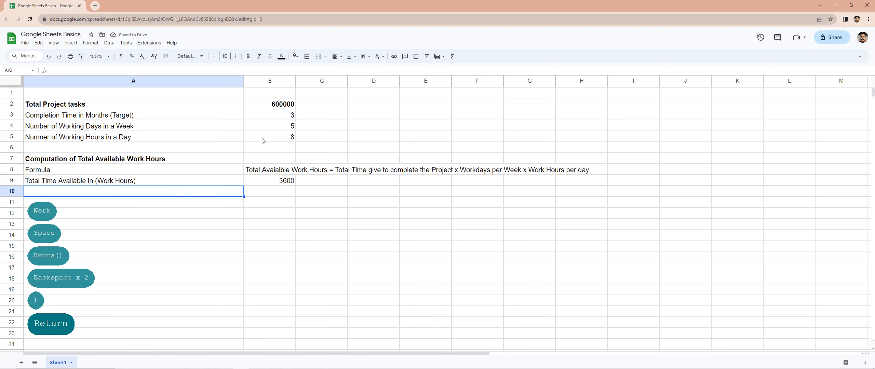
Make the calculated total in cell B9 bold
key(Up)
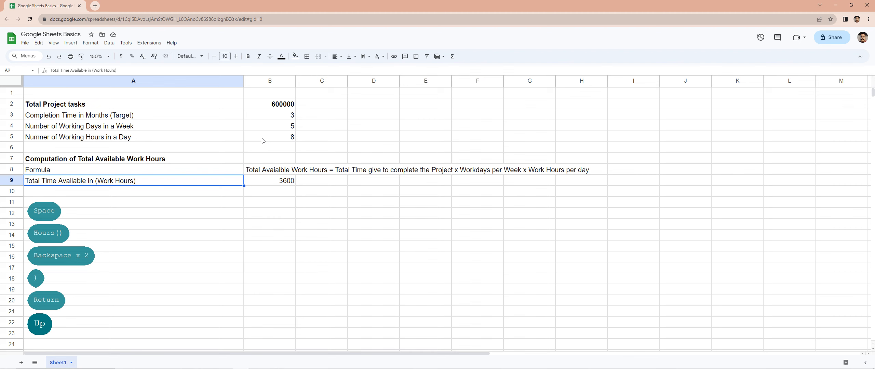
key(Right)
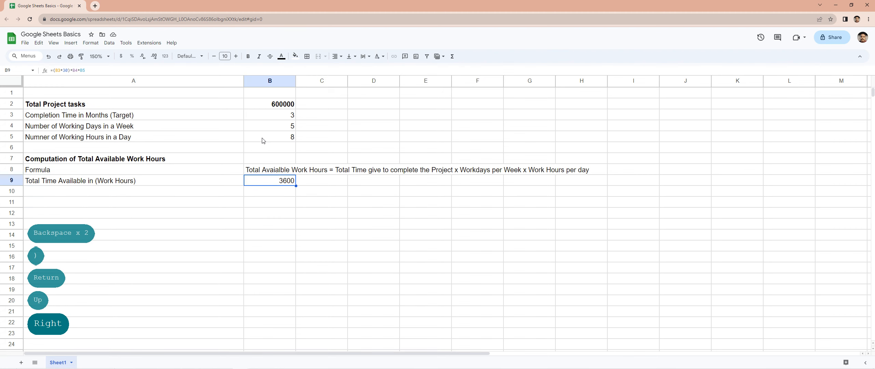
key(ctrl+b)
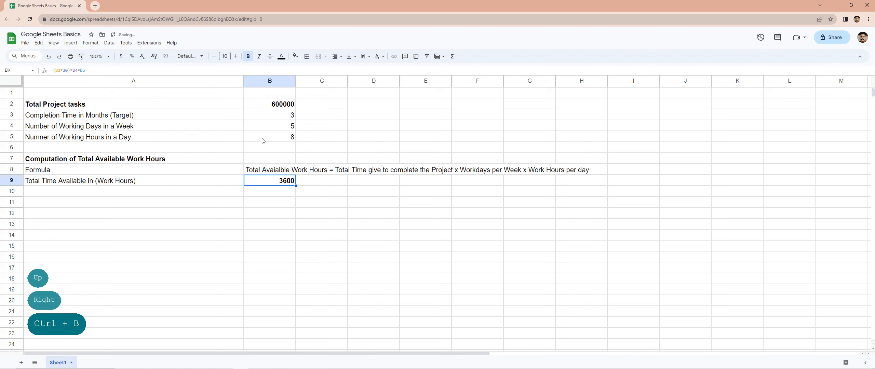
Compare the total available work hours in B9 with the total project tasks in B2
key(Down)
key(Down)
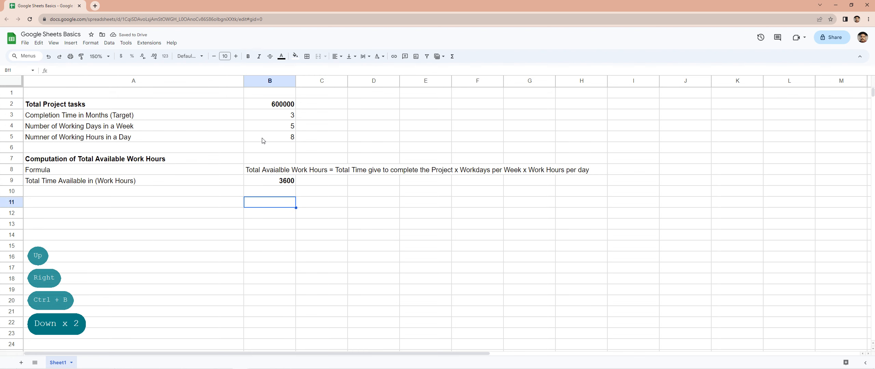
key(Down)
key(Left)
key(Up)
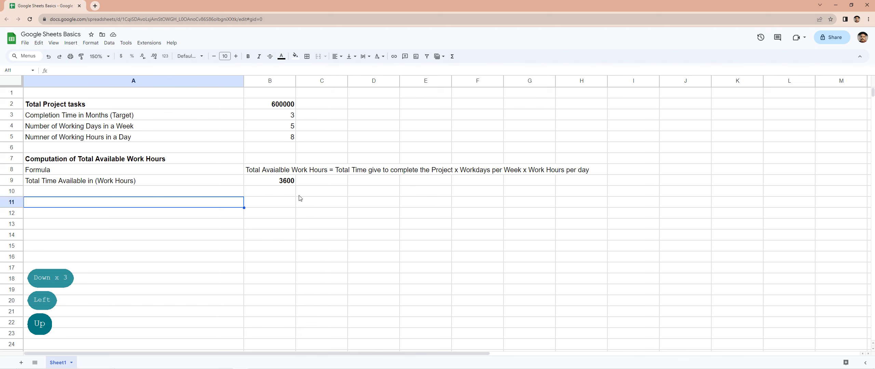
click(279, 183)
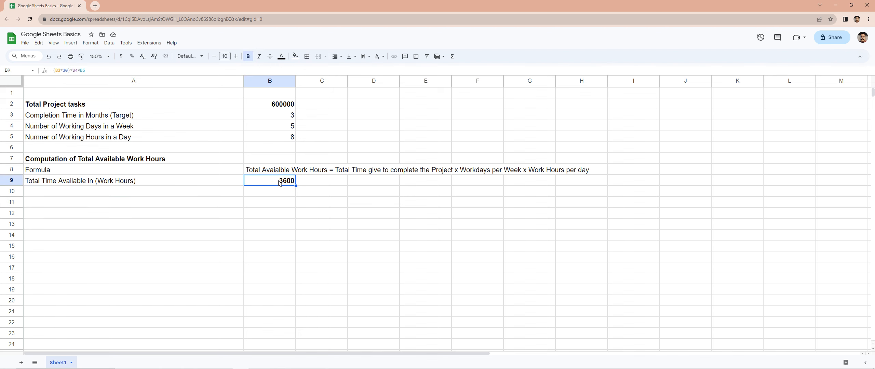
click(268, 104)
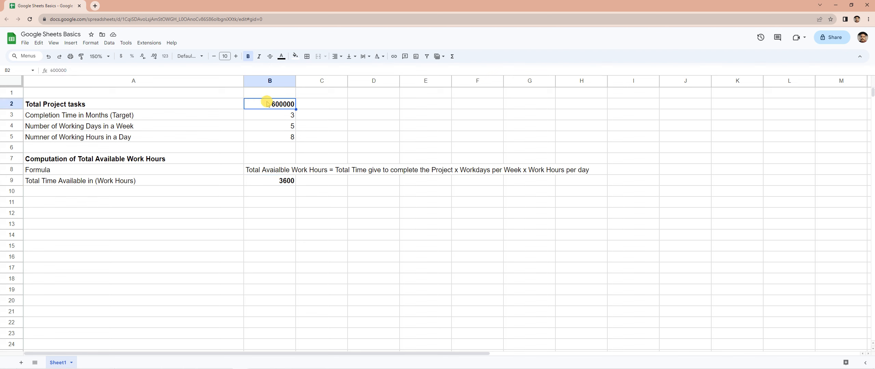
click(288, 180)
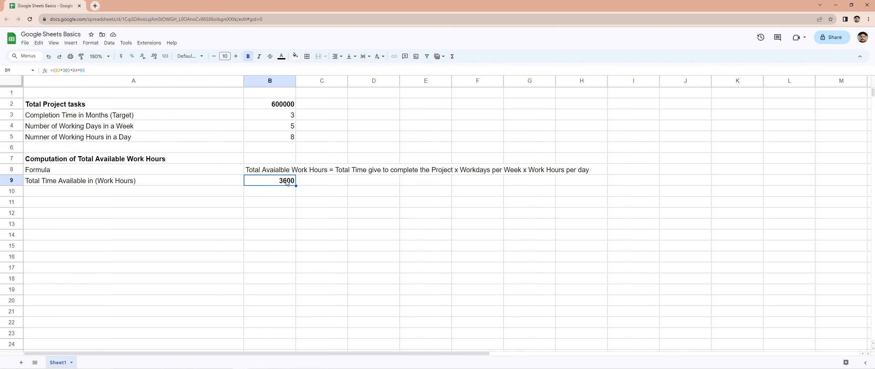
Enter the label "Task Processing Time (in Hours)" in cell A11, leaving row 10 empty
click(202, 210)
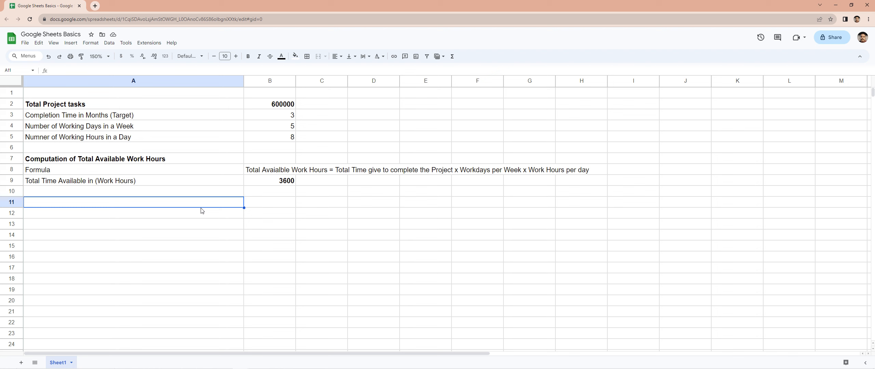
text(Task T)
key(BackSpace)
text(P)
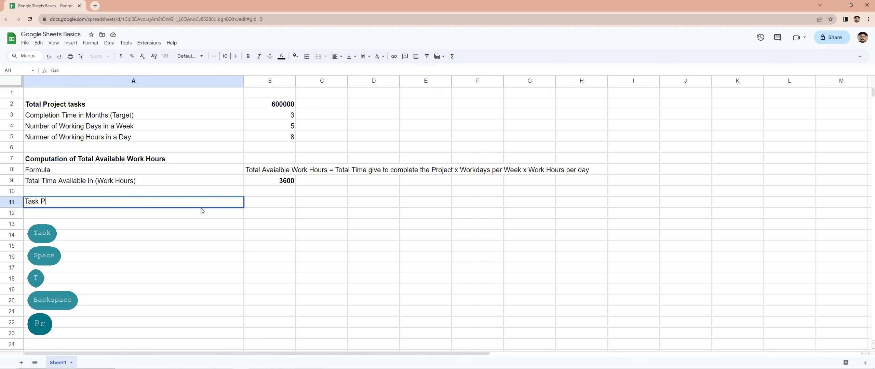
text(rocessing Time)
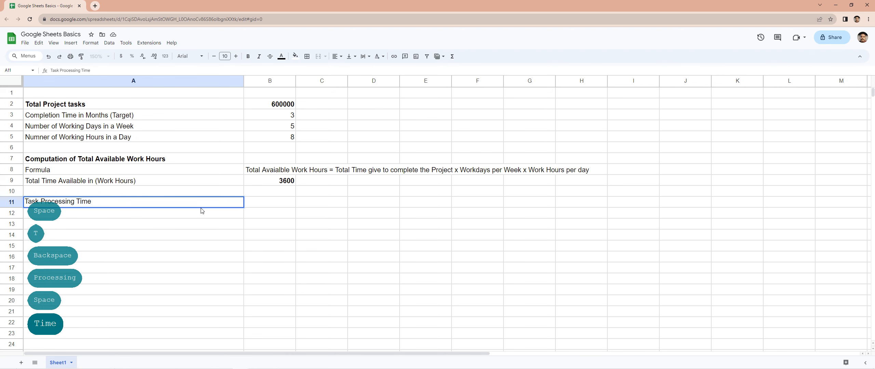
text( ()
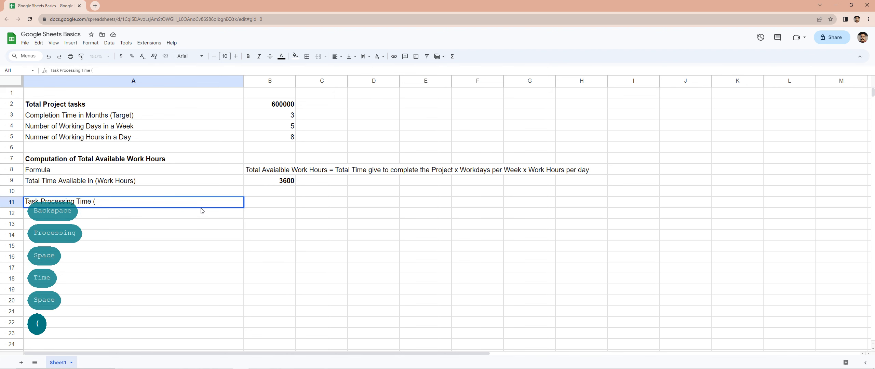
text(in Hou)
key(BackSpace)
key(BackSpace)
key(BackSpace)
text(in)
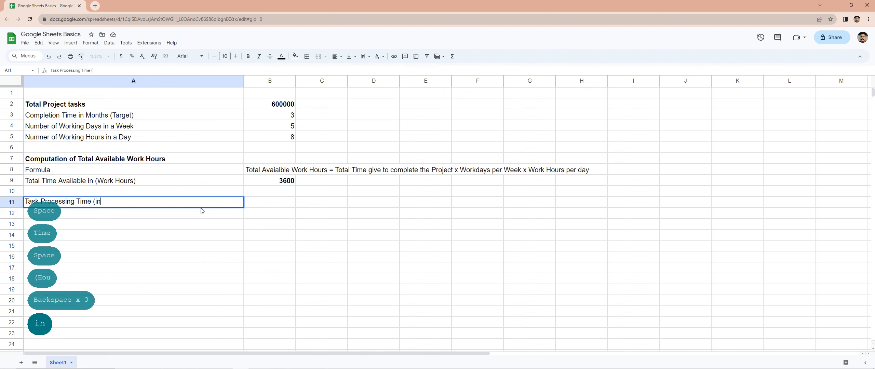
text( Hours))
key(Return)
key(Up)
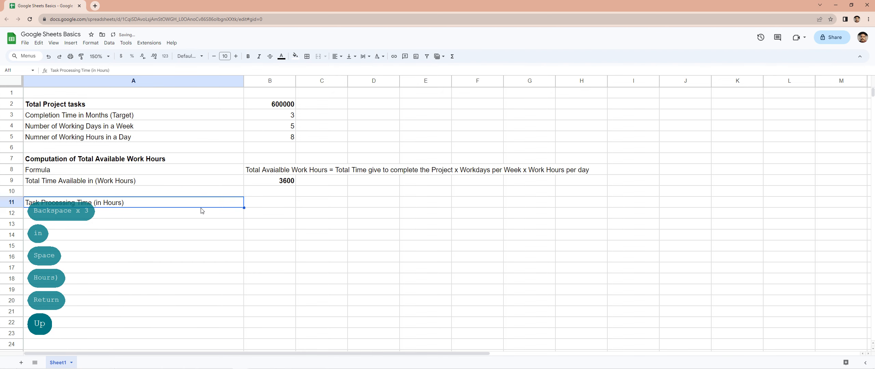
key(Right)
text(0)
key(Right)
key(Left)
key(Delete)
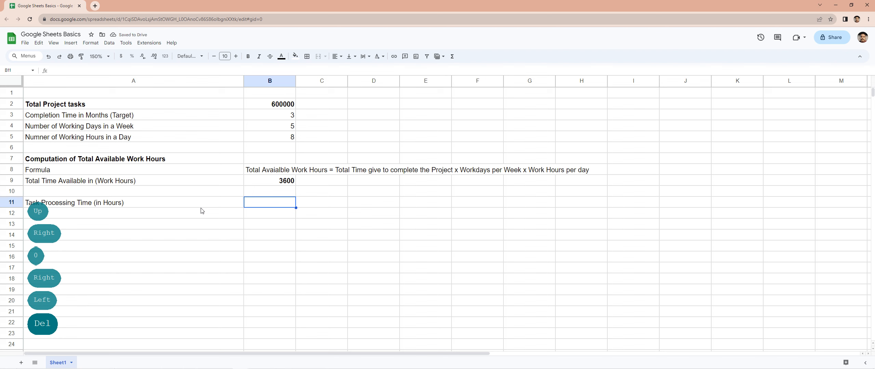
key(Right)
key(Right)
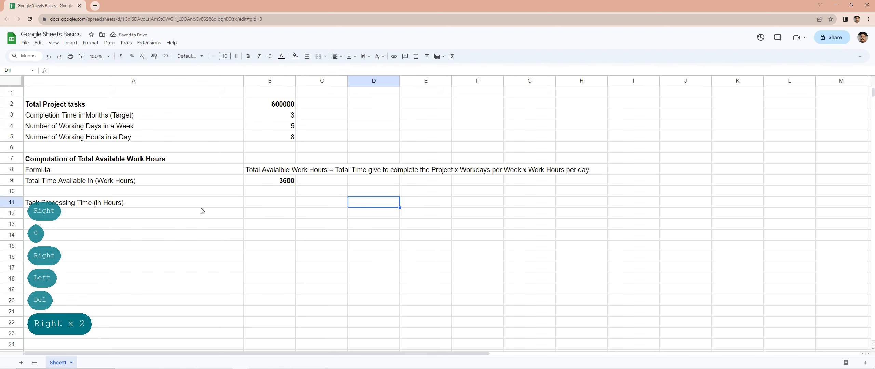
key(Left)
key(Left)
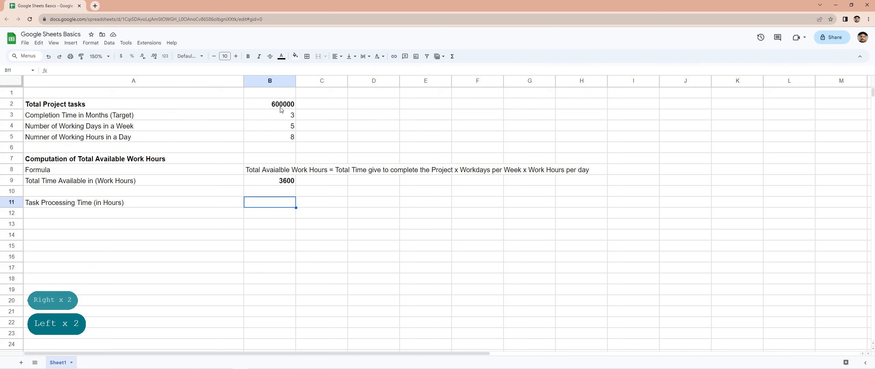
Enter the label "Min" in cell F11 and its value 10 in G11
click(478, 202)
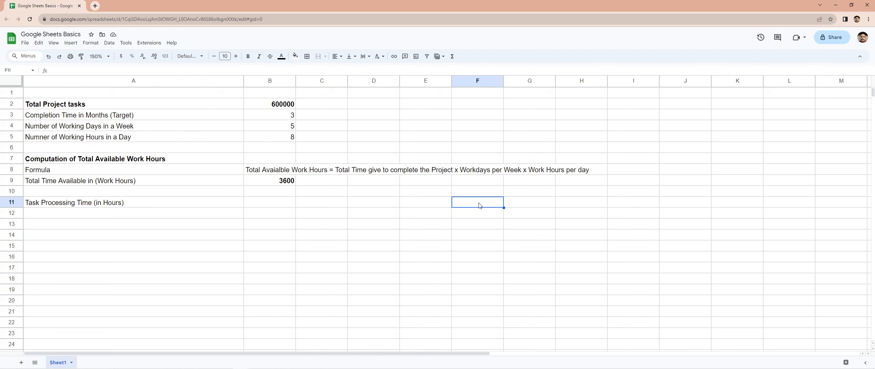
text(M)
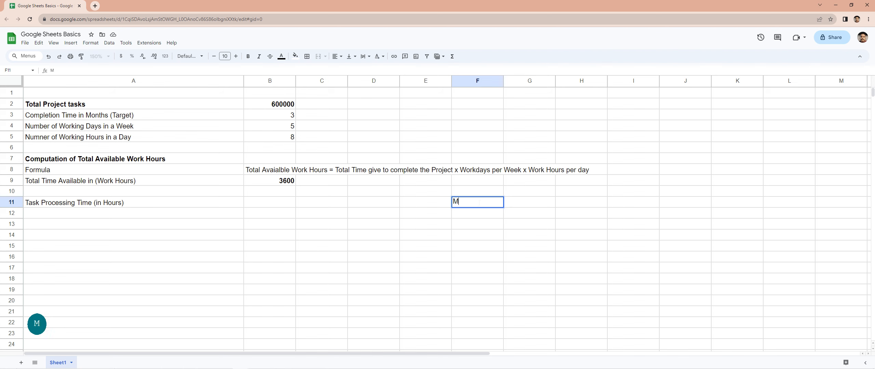
key(BackSpace)
text(Min)
key(Return)
key(Up)
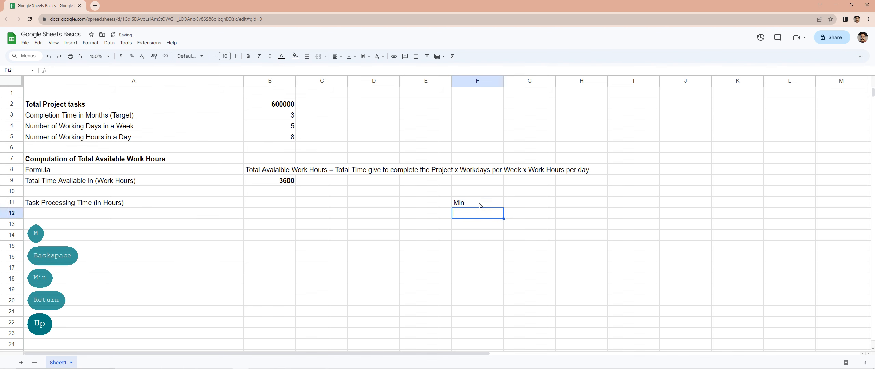
key(Right)
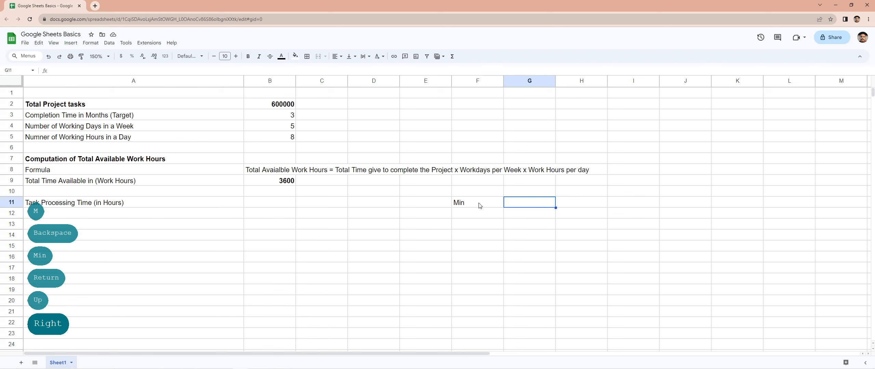
text(10)
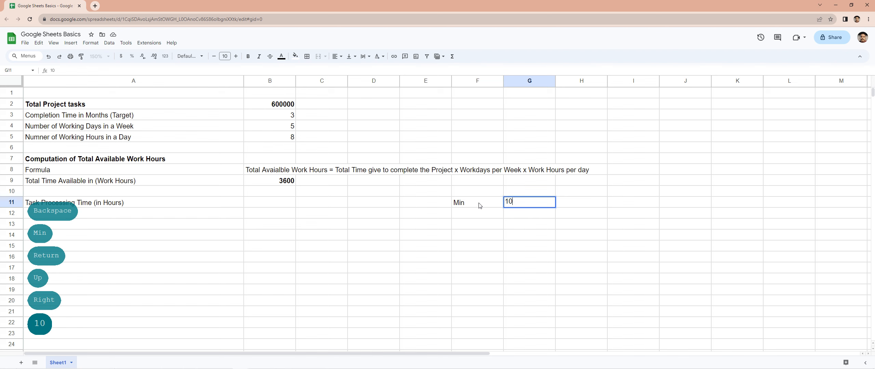
key(Return)
Enter the label "Max" in cell F12 and its value 20 in G12
key(Up)
key(Left)
key(Down)
text(Max)
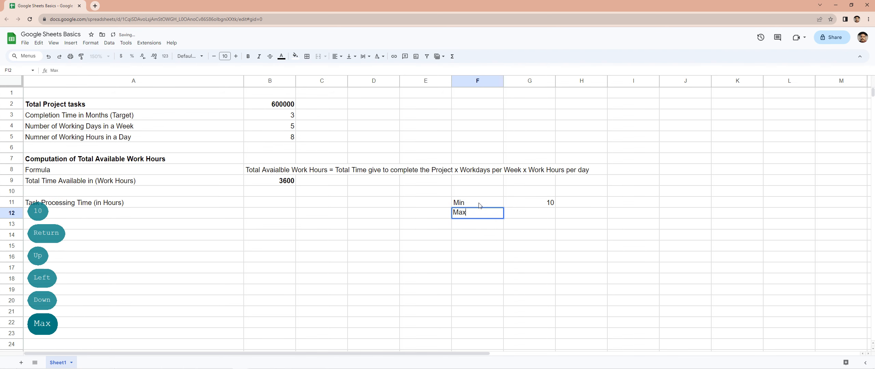
key(Right)
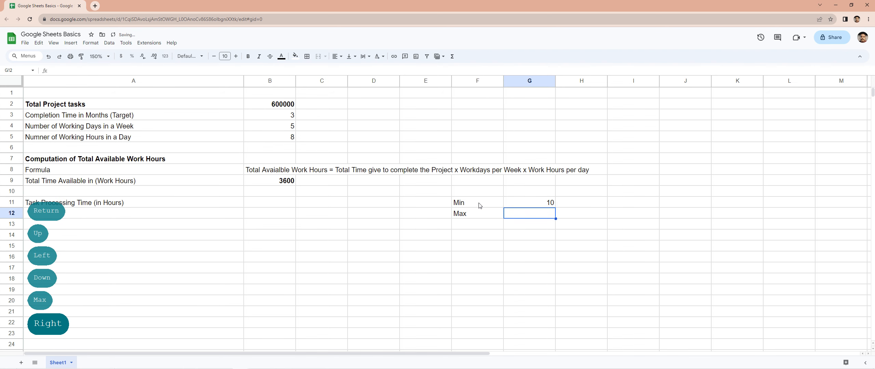
text(20)
key(Return)
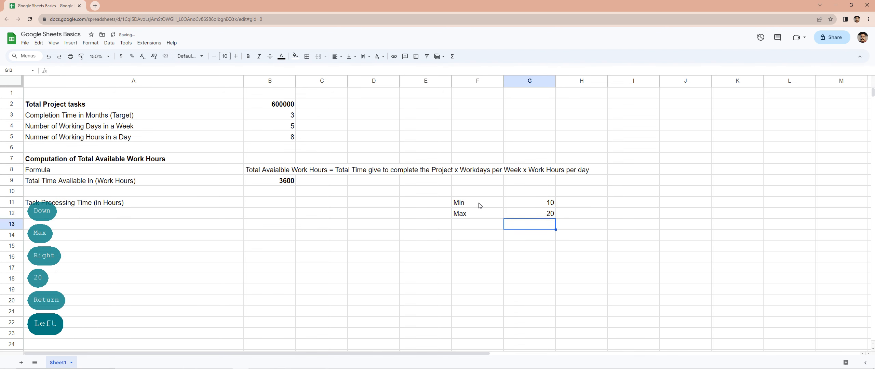
Enter the label "Average" in cell F13, below the Max label
key(Left)
text(Averag)
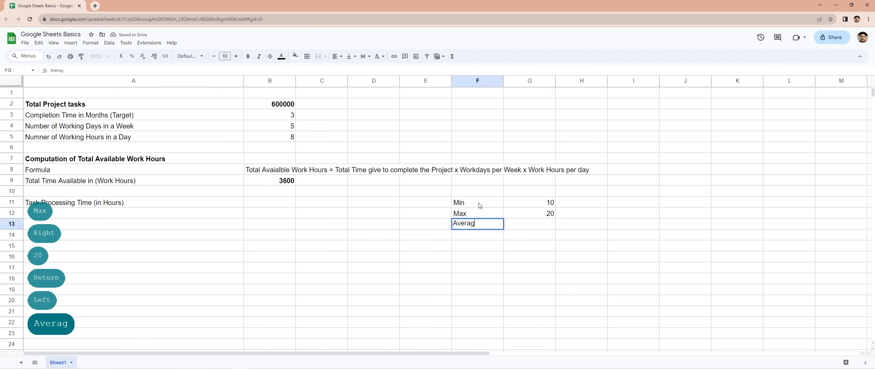
key(Tab)
key(Left)
key(Return)
text(e)
key(Tab)
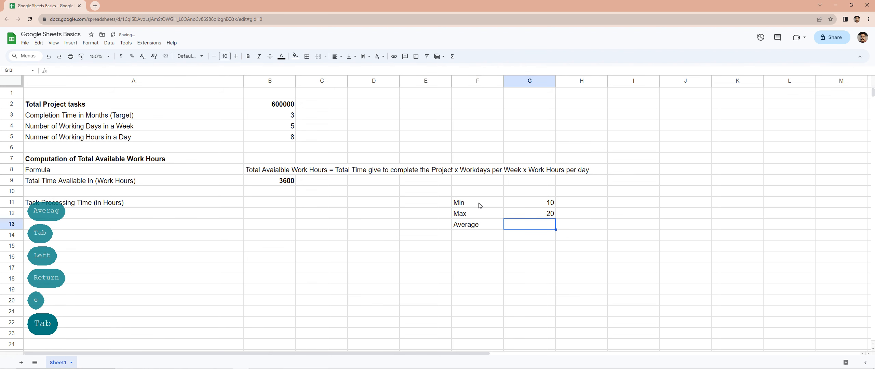
Calculate the average of the Min and Max values in G13 with the formula =(G11+G12)/2
text(=)
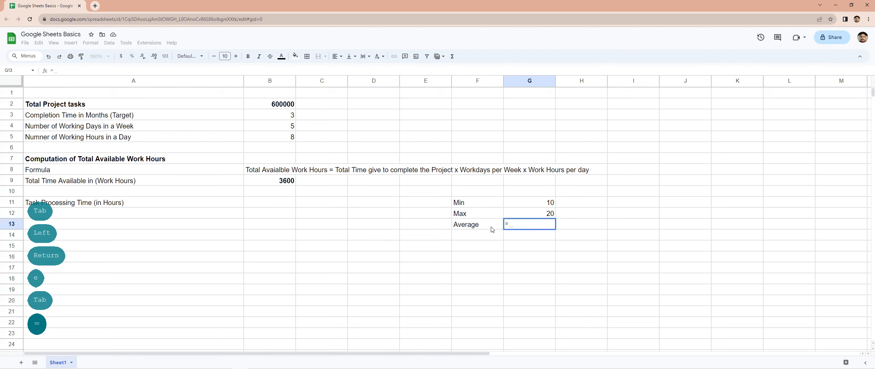
text(()
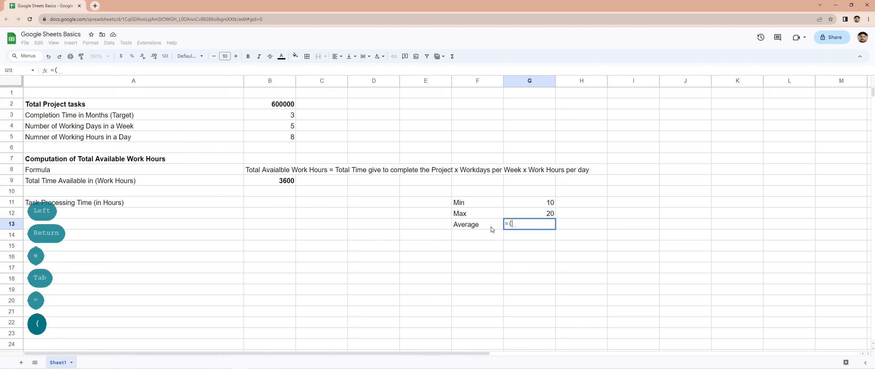
click(529, 205)
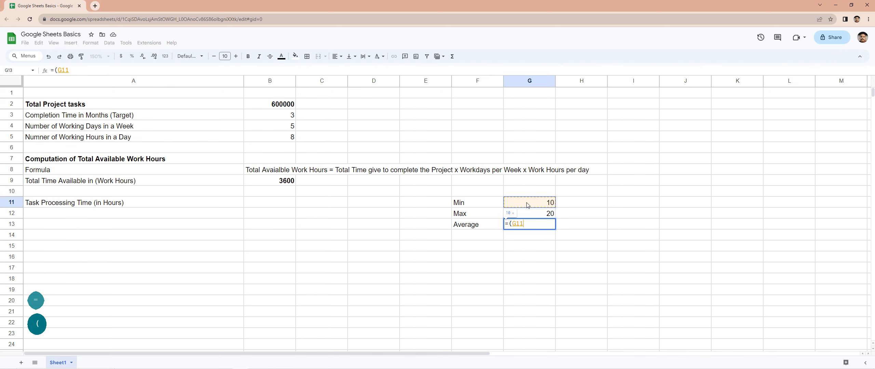
text(+)
click(546, 215)
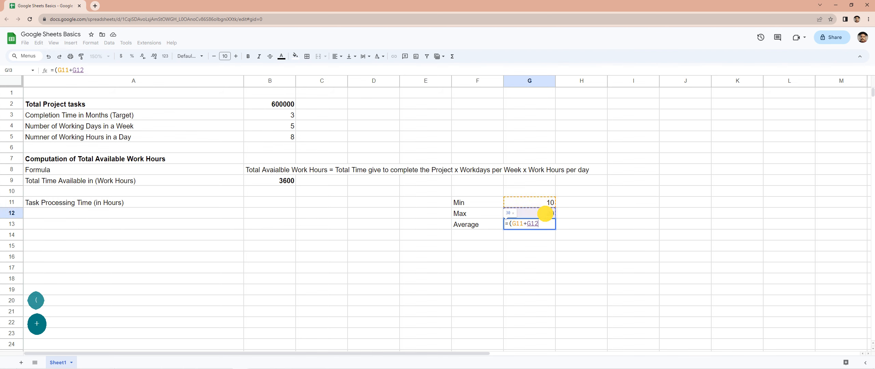
text()/2)
key(Return)
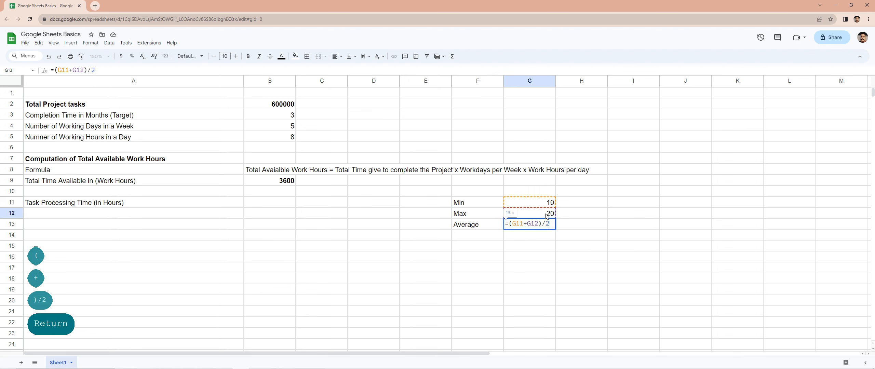
Replace the formula in G13 with =average(G11:G12)
key(Up)
key(Right)
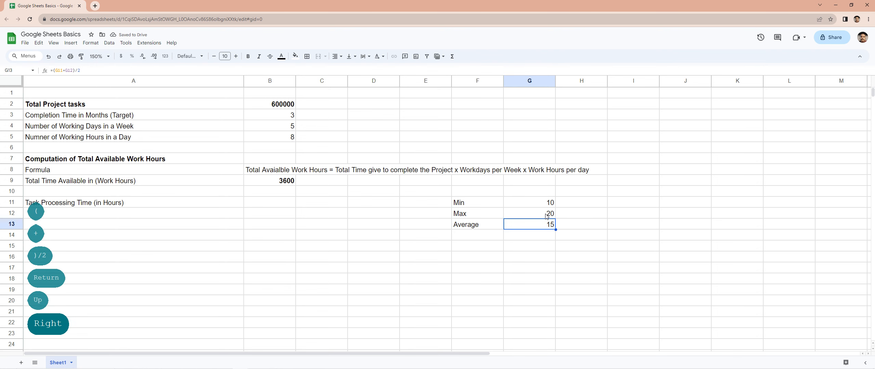
text(=sb)
key(BackSpace)
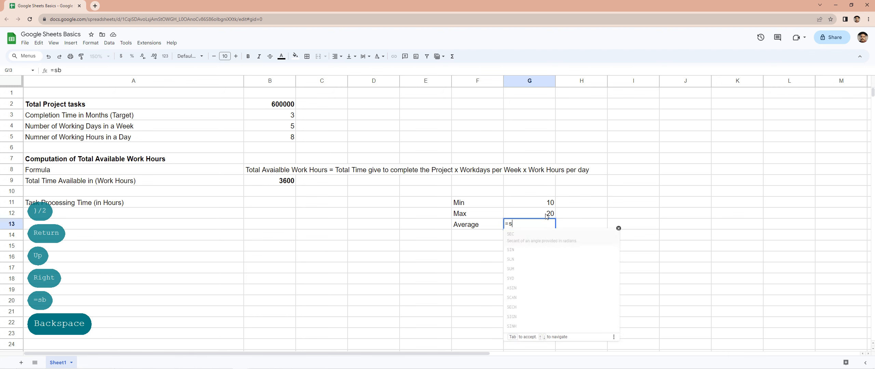
key(BackSpace)
text(average)
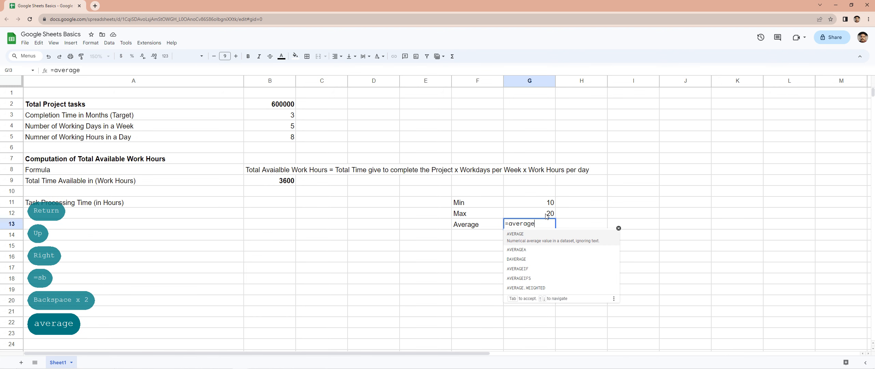
text(()
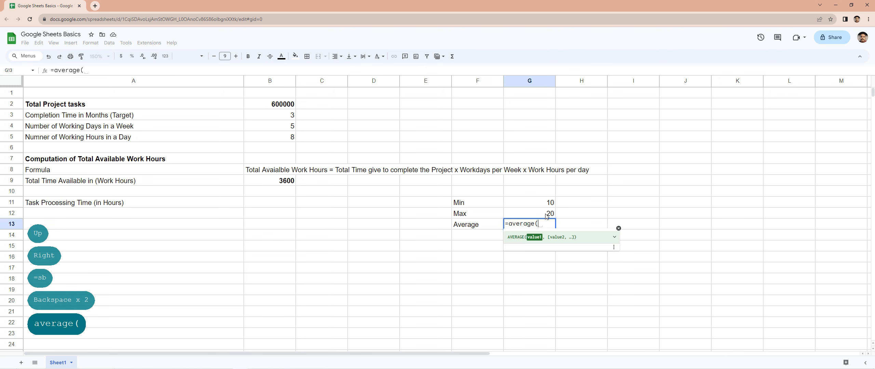
key(Up)
key(Up)
key(shift+Down)
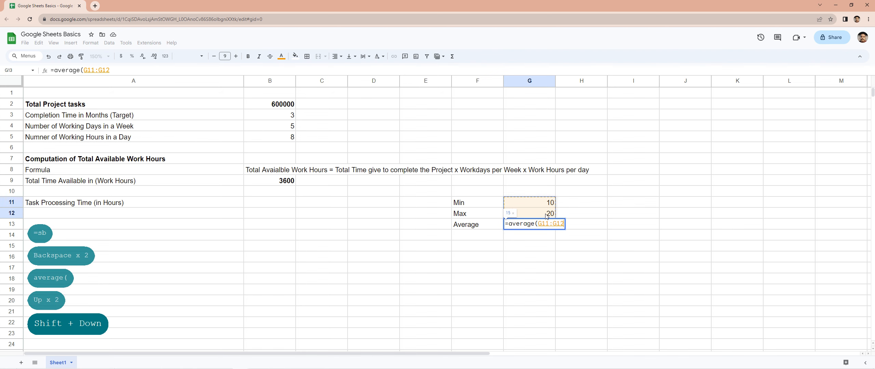
text())
key(Return)
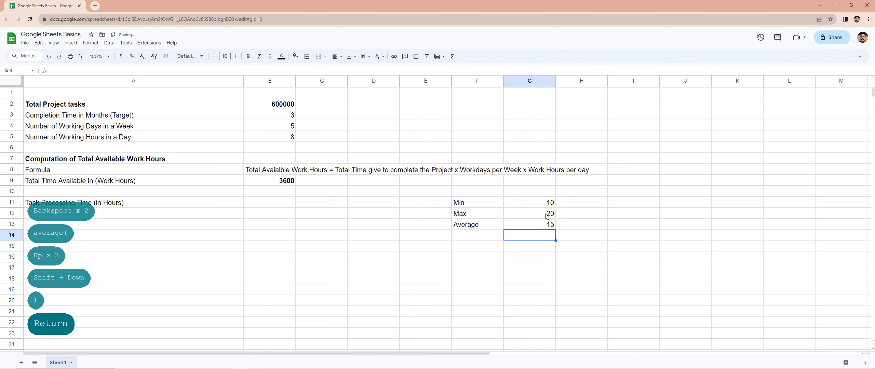
Make the average value in G13 and the task processing time label in A11 bold
key(Up)
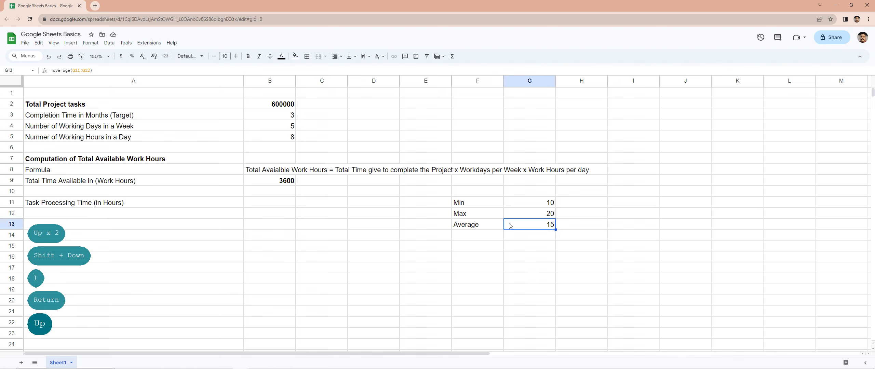
click(495, 226)
click(523, 227)
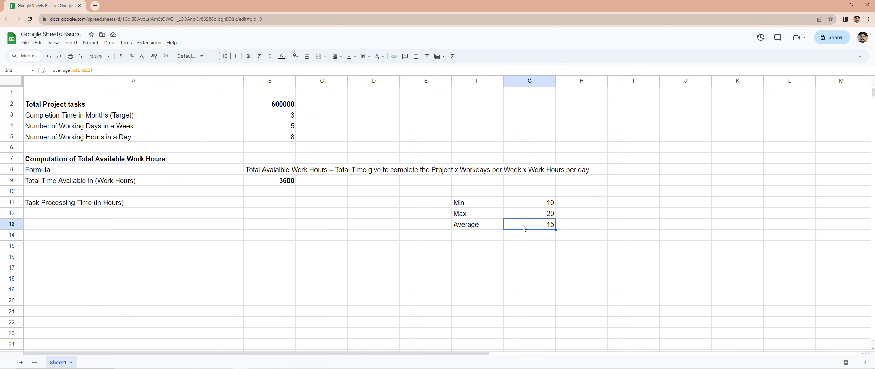
key(ctrl)
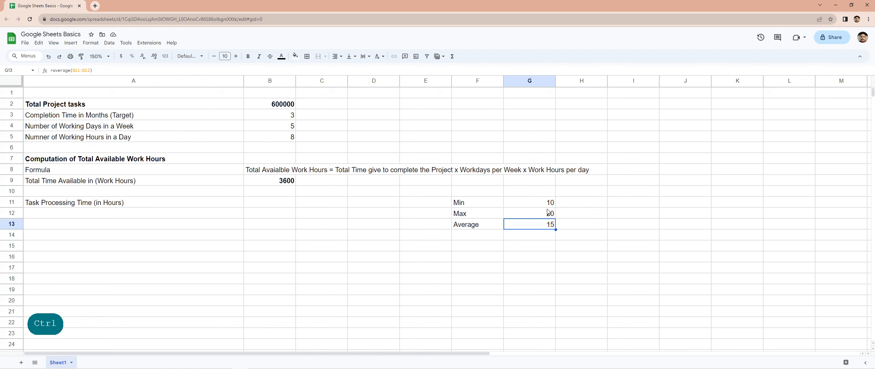
key(ctrl+b)
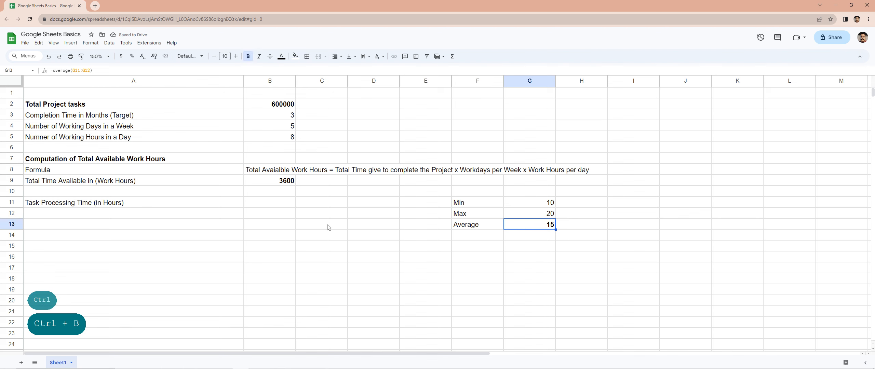
click(146, 206)
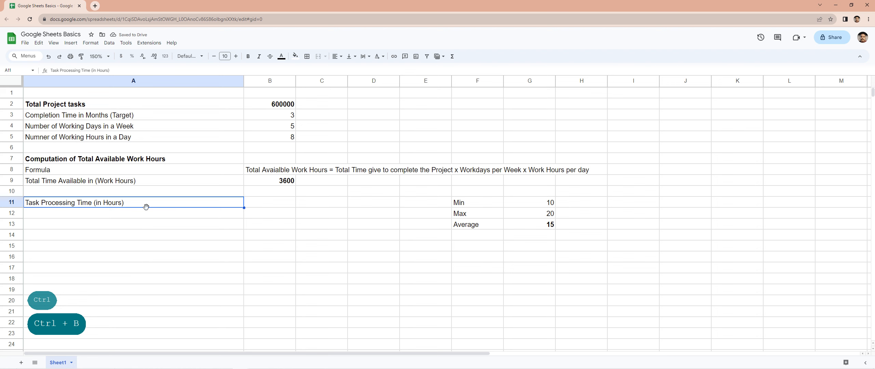
key(ctrl+b)
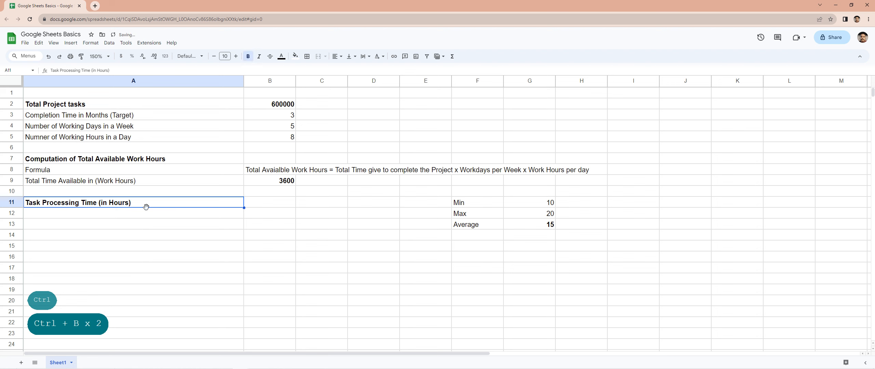
Enter the formula description "Average No. of Minutes per Task / Hour" in B11, beside the task processing time heading
key(Right)
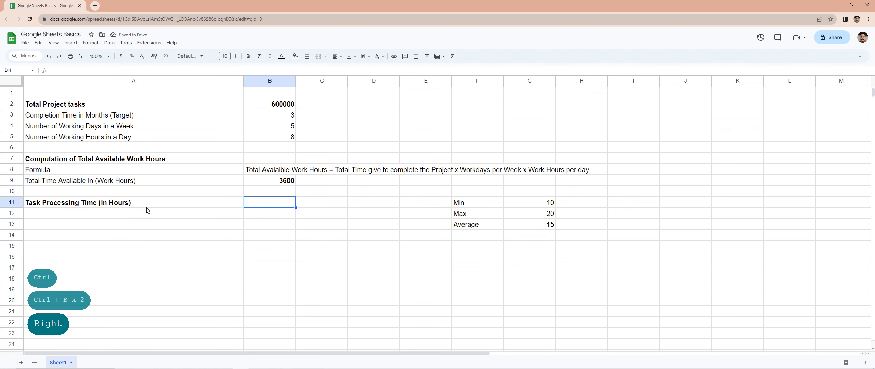
text(Av)
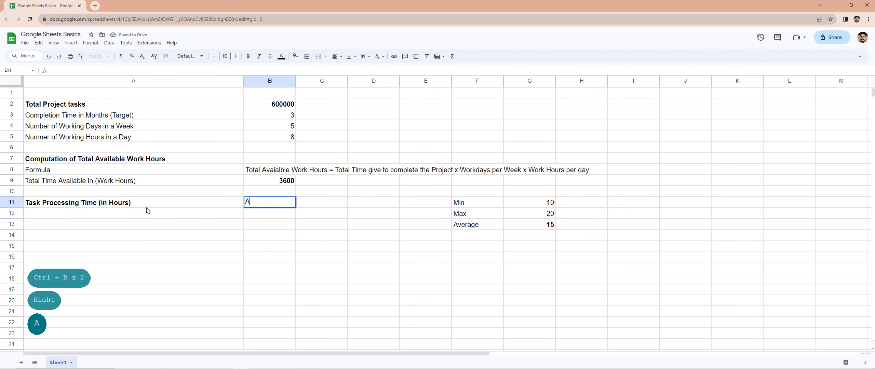
key(BackSpace)
key(BackSpace)
text(Average rt)
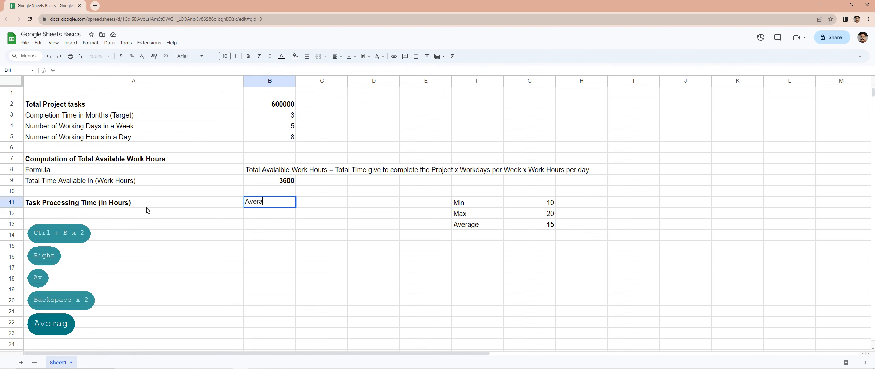
key(BackSpace)
key(BackSpace)
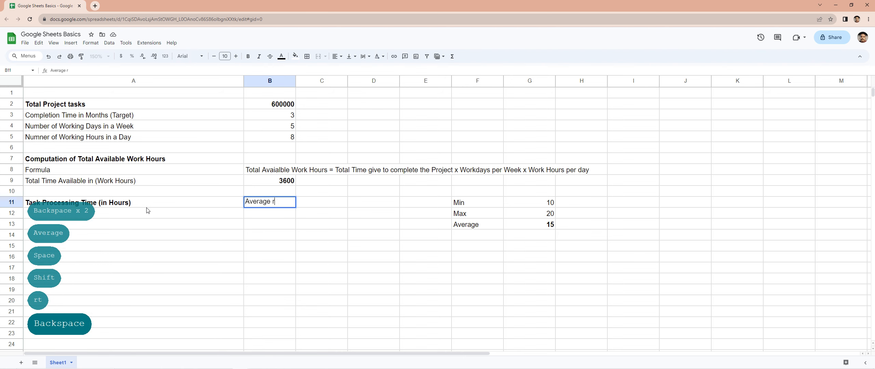
text(No. of Minutes )
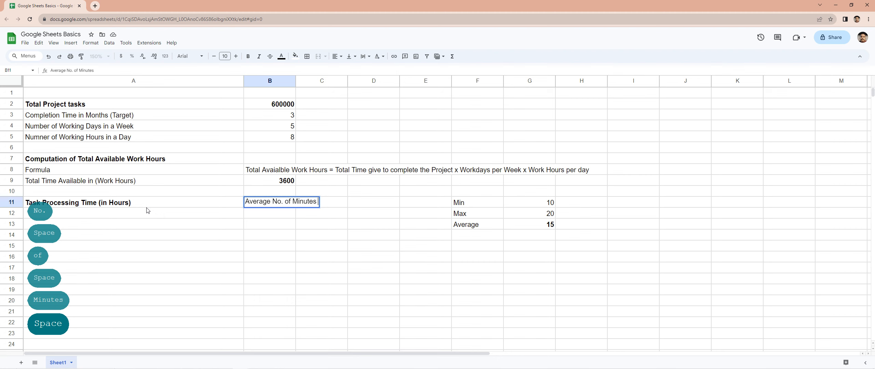
text(per Task)
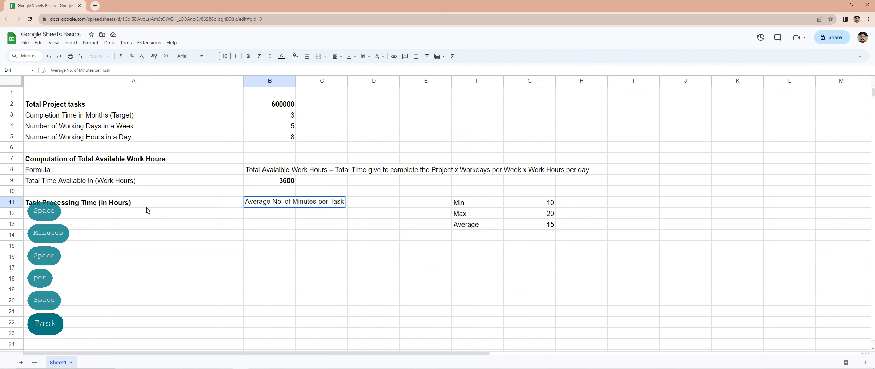
text( / )
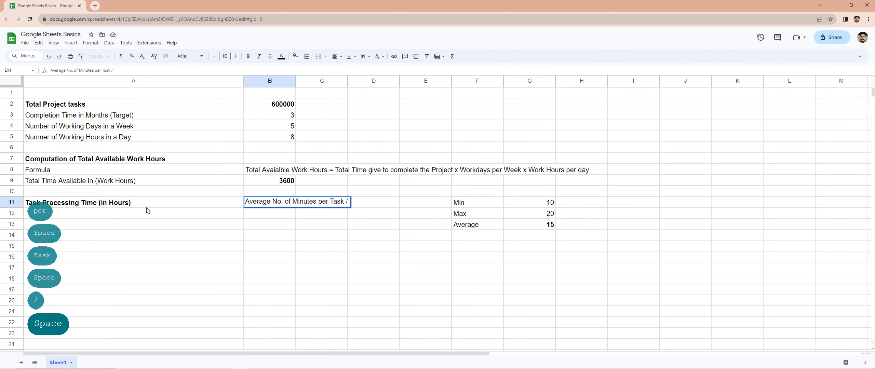
text(Hours)
key(BackSpace)
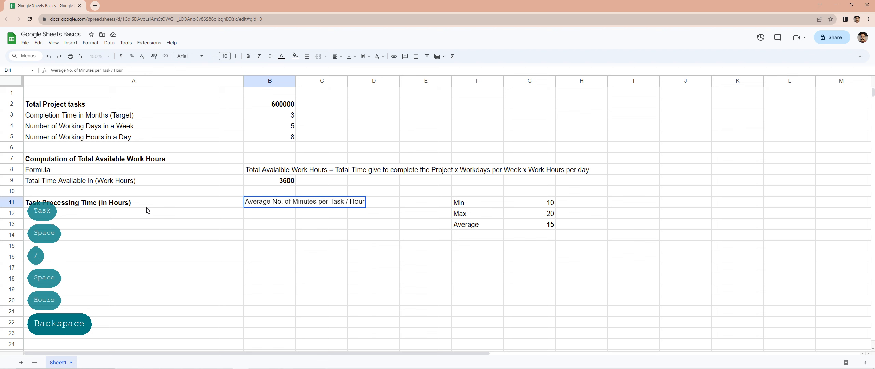
key(Return)
Append "(60 Minutes)" to the end of the formula description in B11
key(Up)
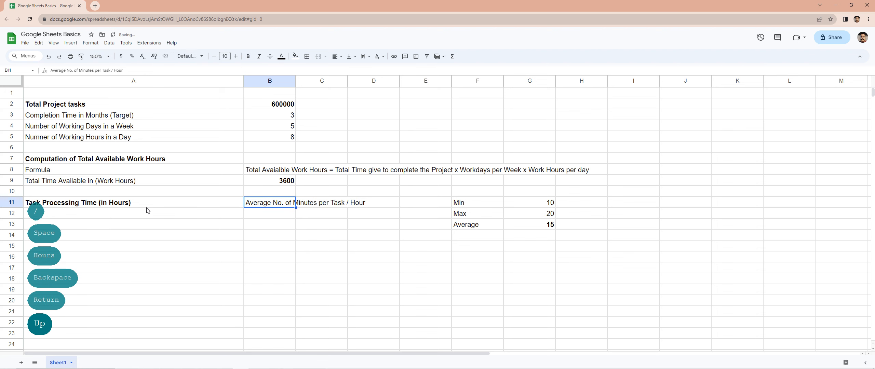
key(Up)
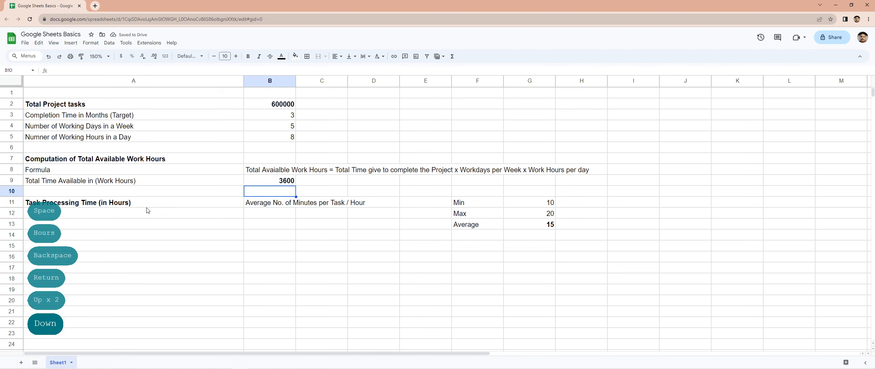
key(Down)
key(Return)
text((60 Minutes))
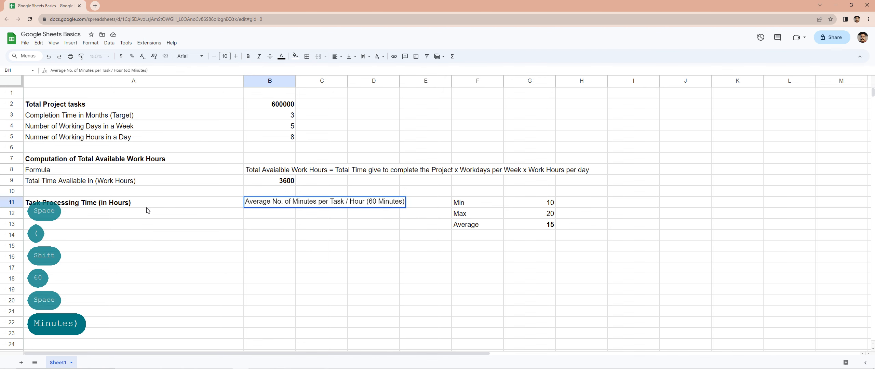
key(Return)
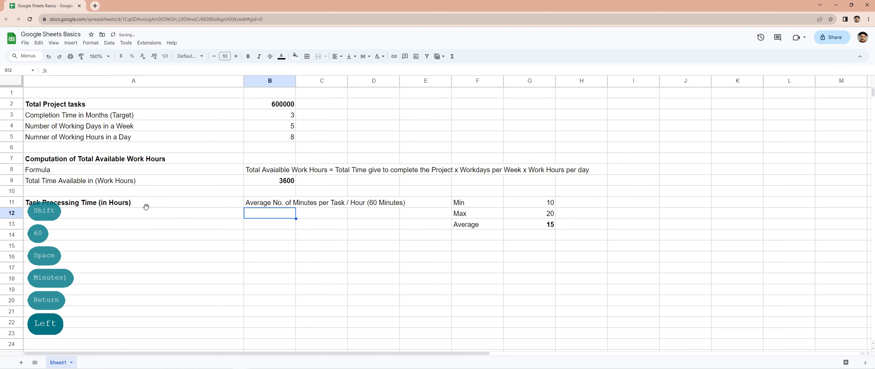
Enter the label "Task Processing Time in hours" in A12
key(Left)
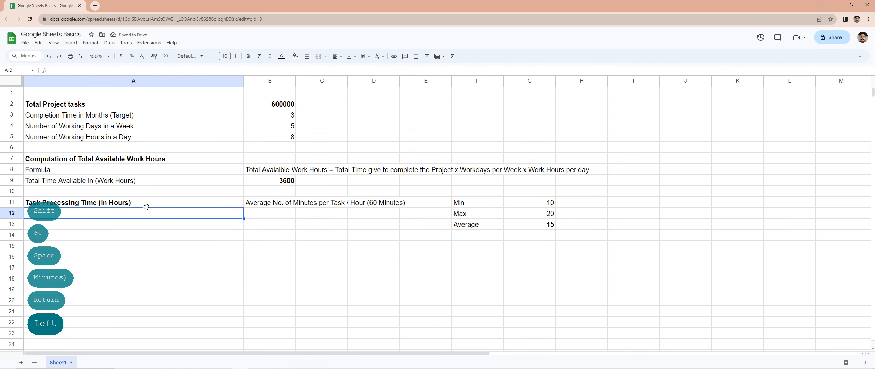
text(Task Processing T)
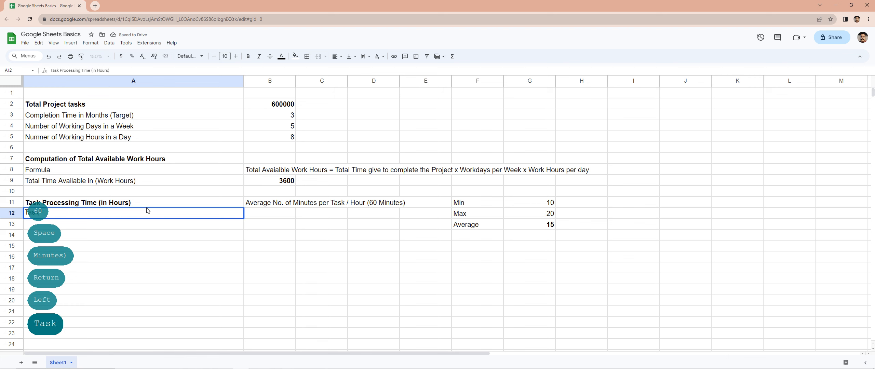
text(ime hi)
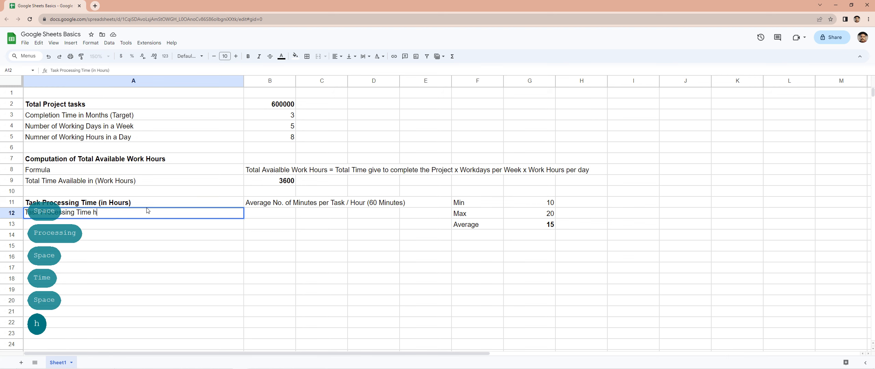
key(BackSpace)
key(BackSpace)
text(in hours)
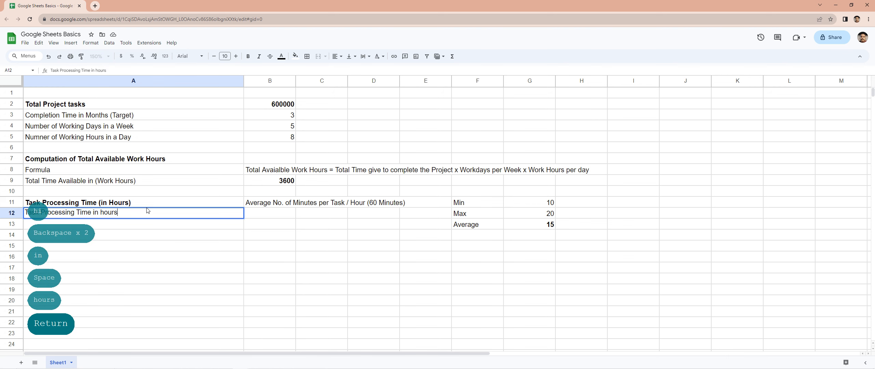
key(Return)
Calculate the task processing time in B12 with the formula =G13/60 and make the result bold
key(Up)
key(Right)
text(=)
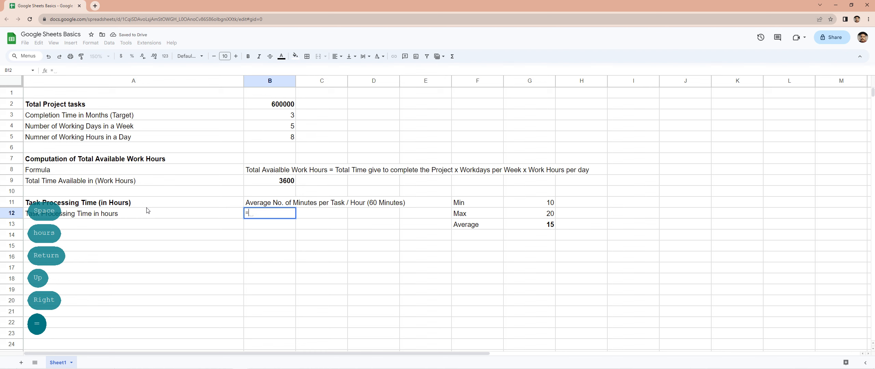
click(536, 224)
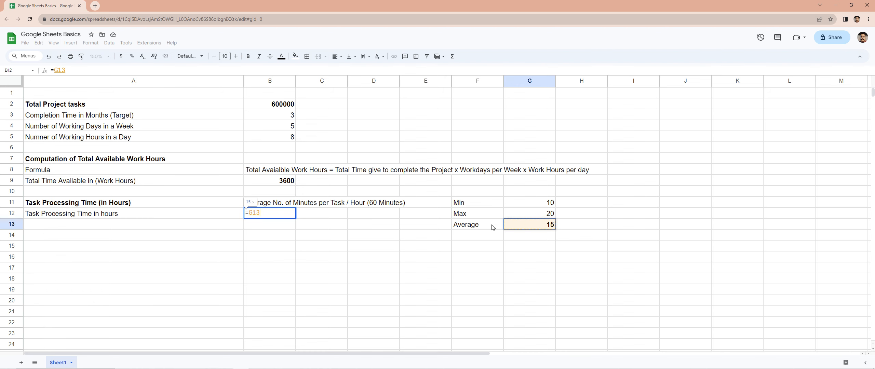
click(269, 213)
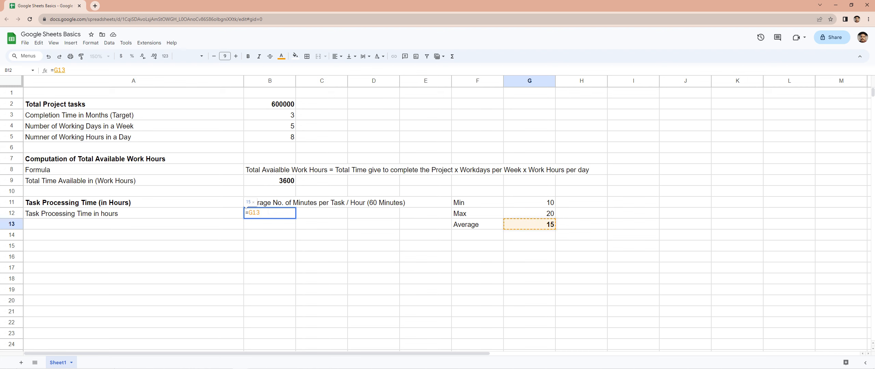
text(/)
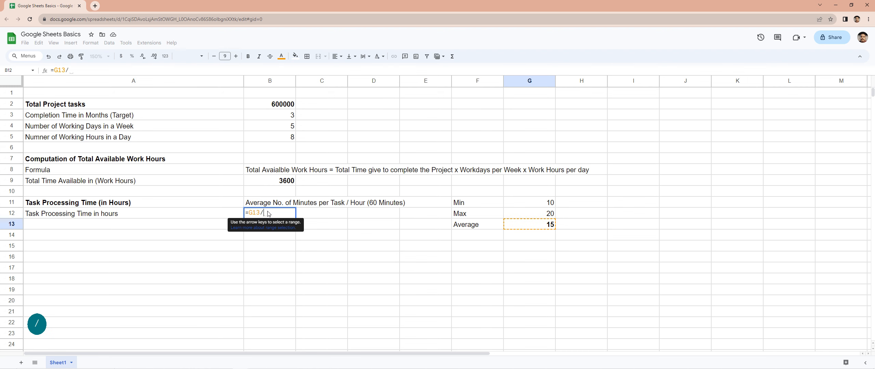
text(60)
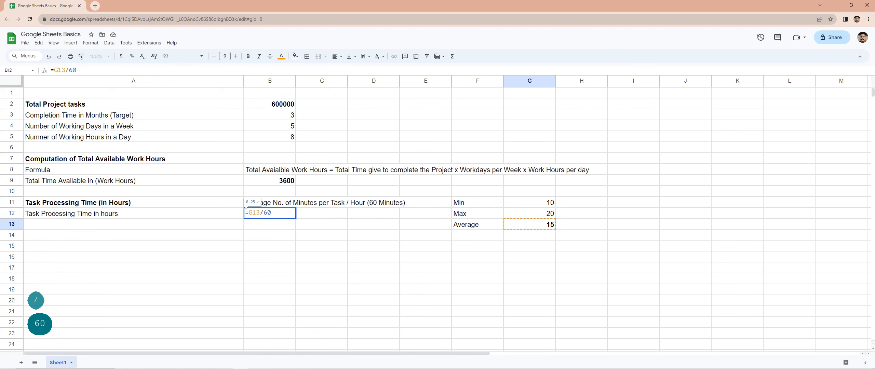
key(Return)
key(Up)
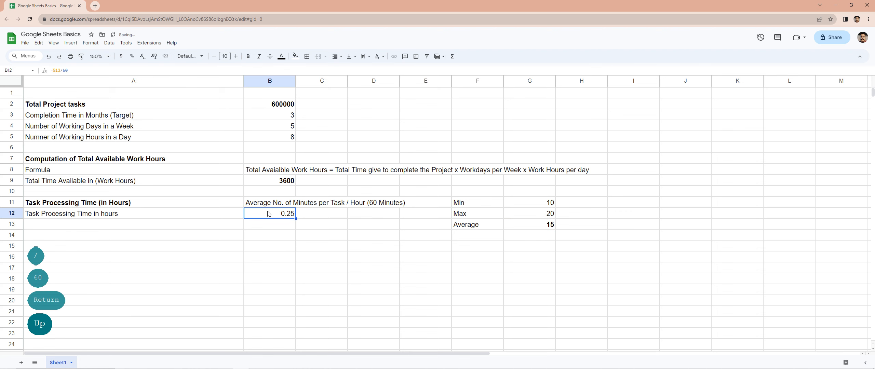
key(ctrl+b)
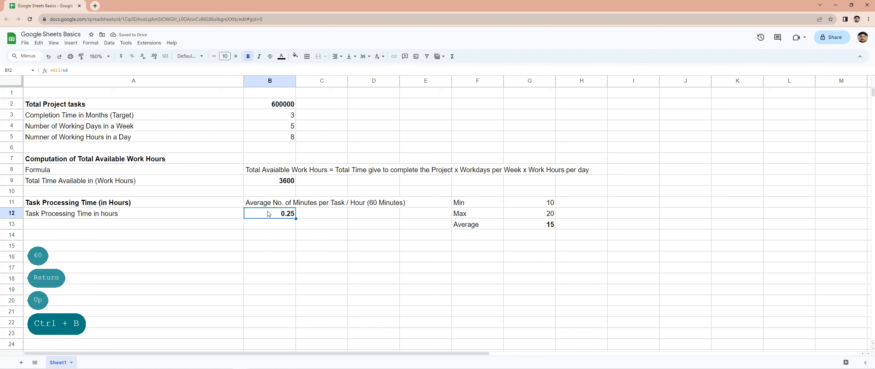
Enter the heading "Computation of the required Hours" in A14 and make it bold
key(Down)
key(Left)
key(Left)
key(Down)
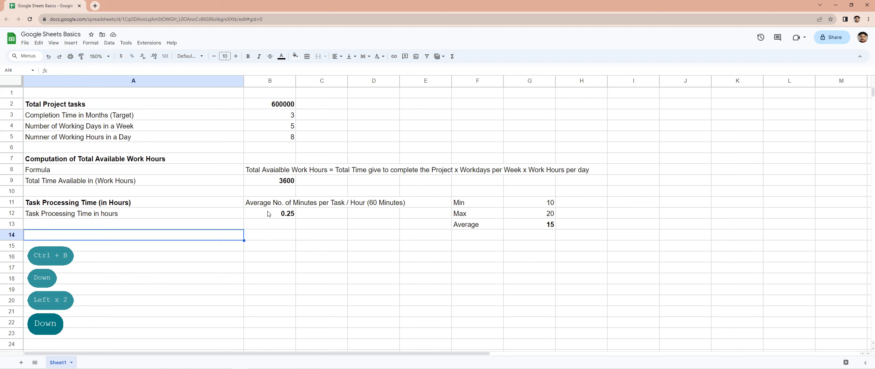
text(Computer)
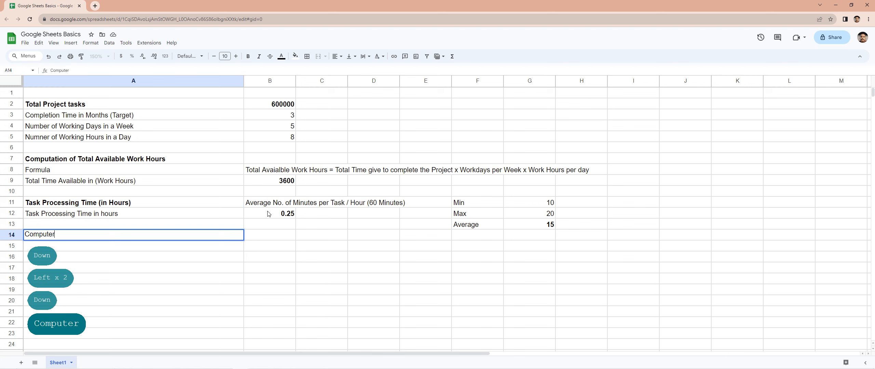
key(BackSpace)
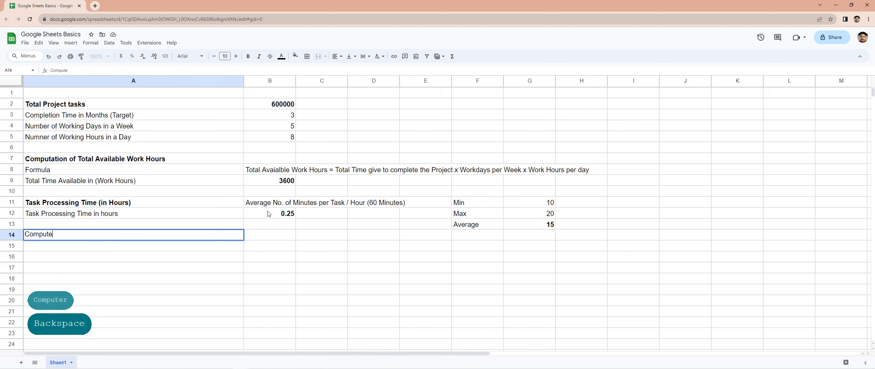
key(BackSpace)
text(ation )
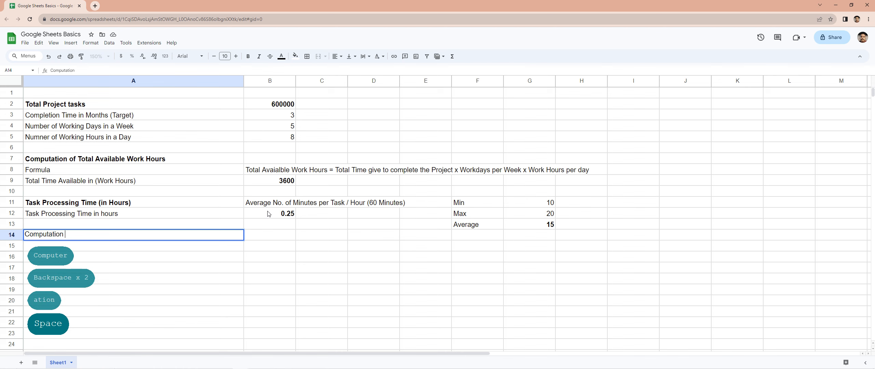
text(fo Req)
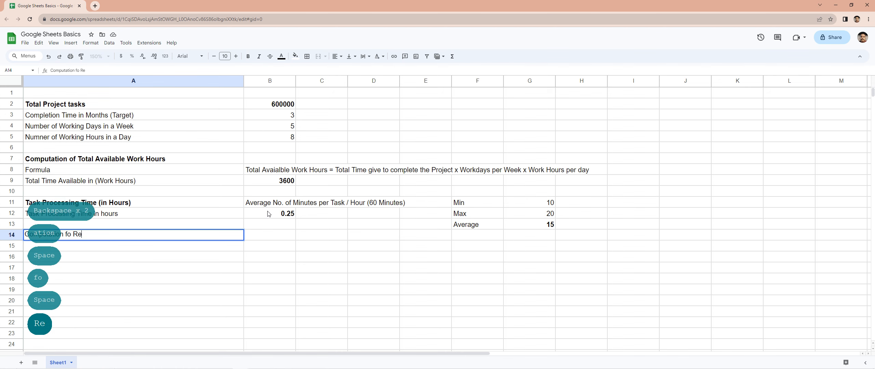
key(BackSpace)
key(BackSpace)
key(BackSpace)
key(BackSpace)
key(BackSpace)
key(BackSpace)
text(fo)
key(BackSpace)
key(BackSpace)
key(BackSpace)
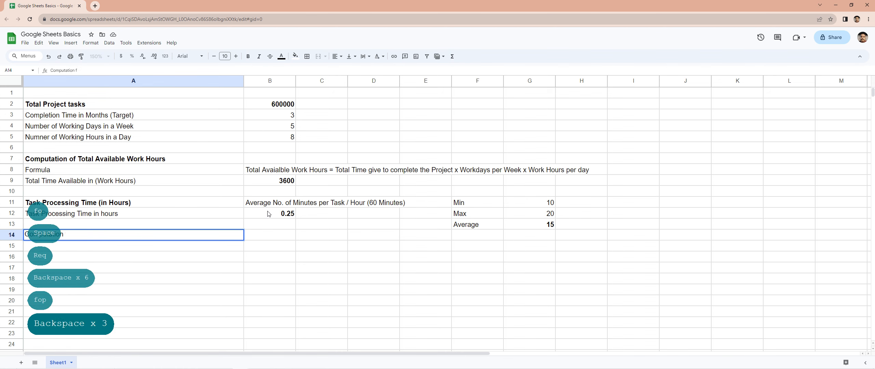
text(of the required Hours)
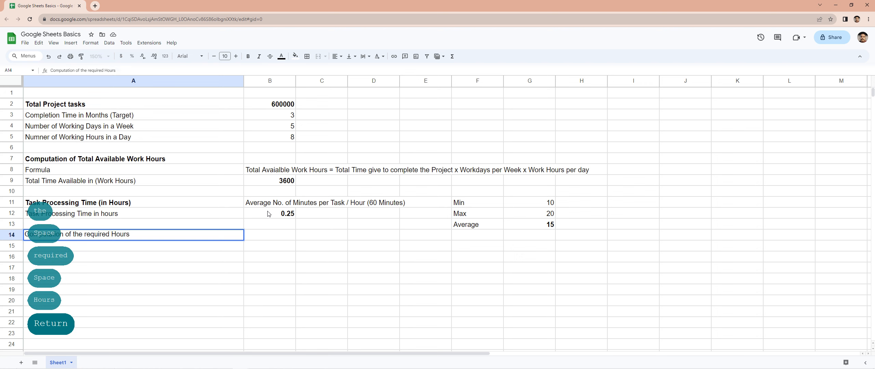
key(Return)
key(Up)
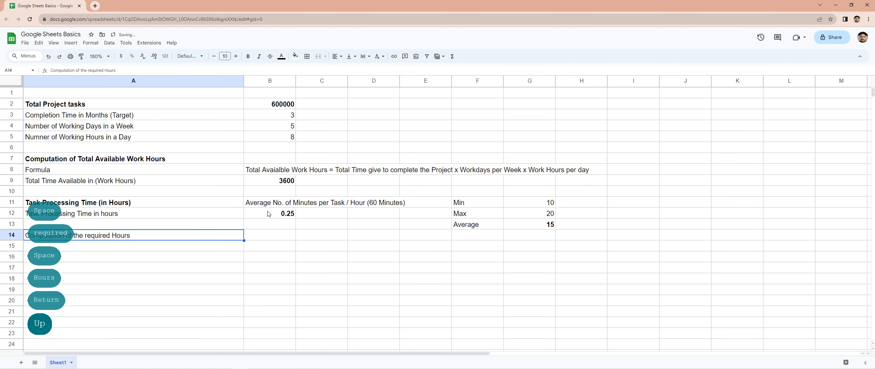
key(ctrl+b)
Enter the label "Total required work hours formula" in A15
key(Down)
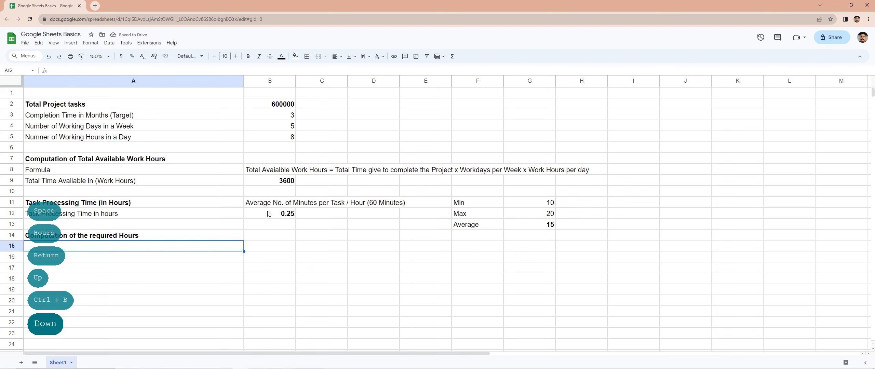
text(Total Wor)
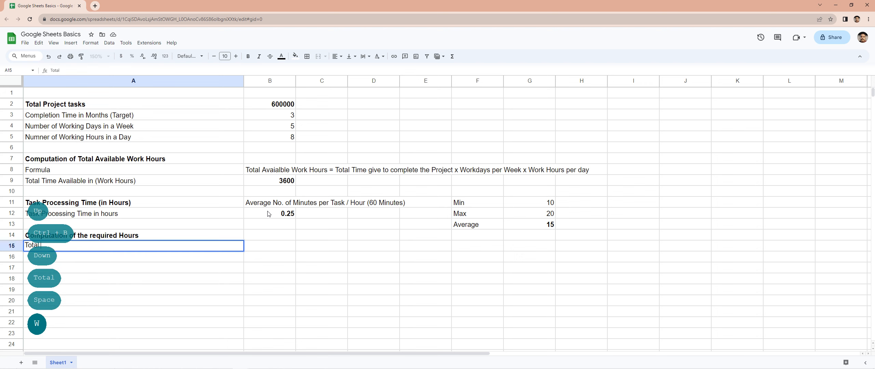
key(BackSpace)
key(BackSpace)
key(BackSpace)
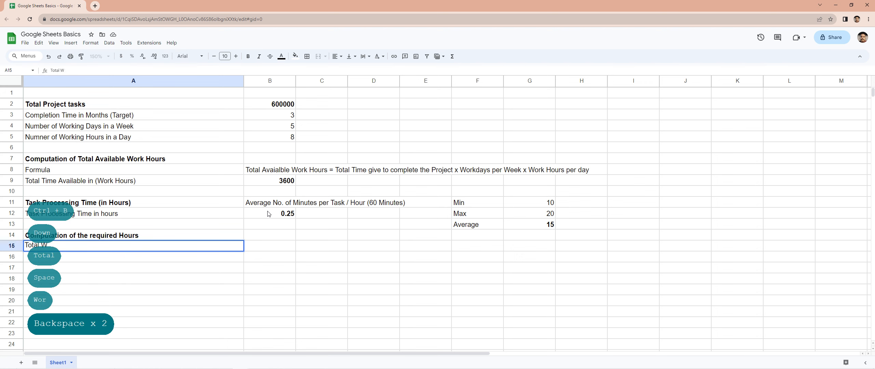
text(required fo)
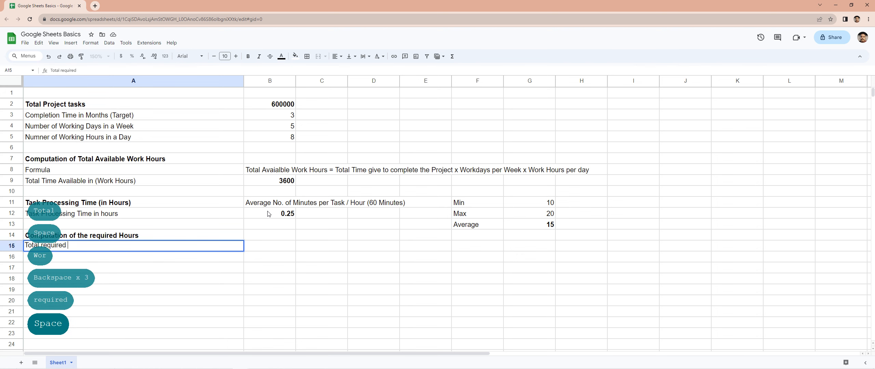
key(BackSpace)
key(BackSpace)
text(work hour)
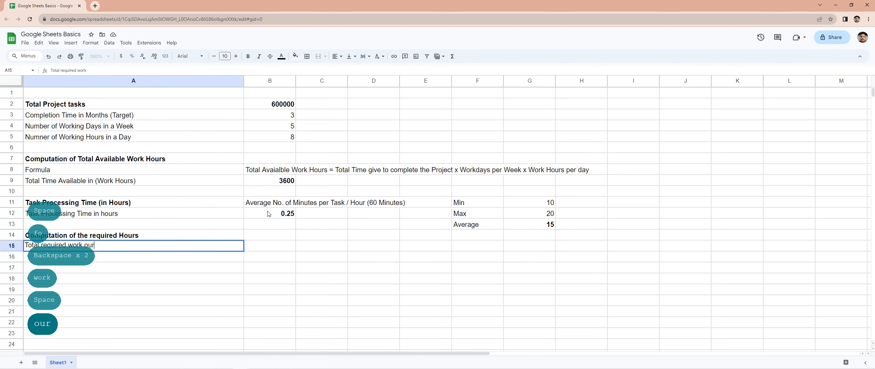
key(BackSpace)
key(BackSpace)
key(BackSpace)
text(hours f)
key(BackSpace)
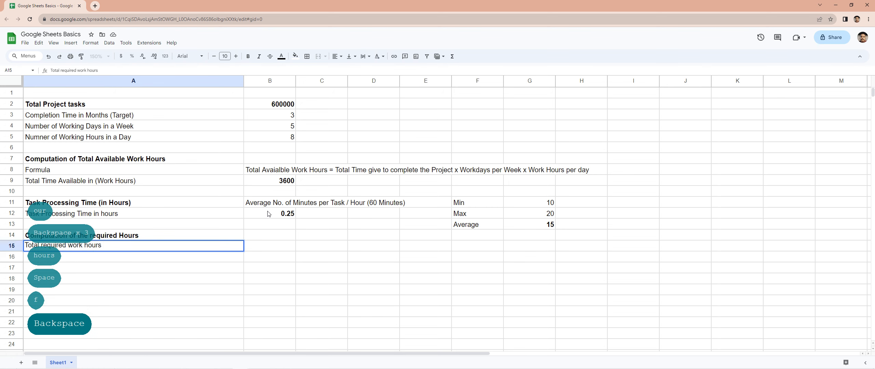
text(formula\)
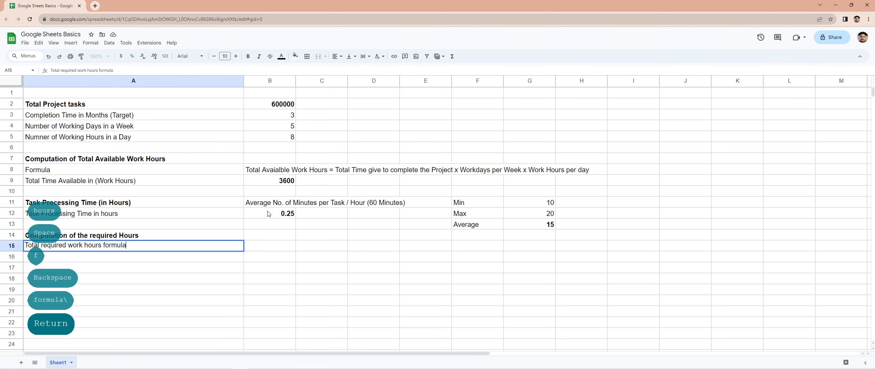
key(Return)
key(Up)
key(Return)
key(BackSpace)
key(Return)
key(Up)
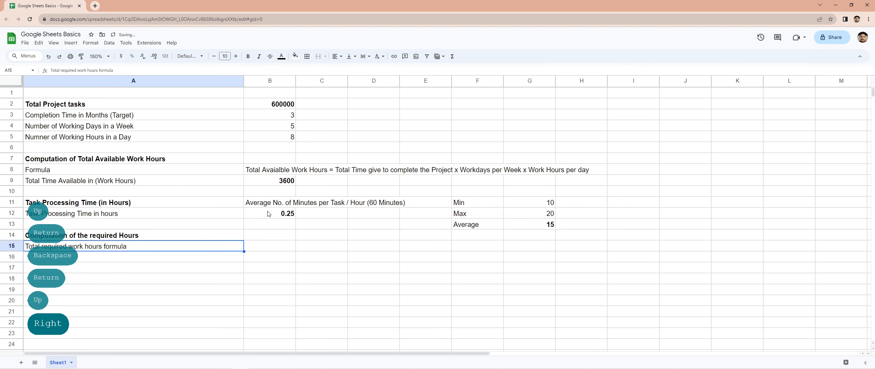
Calculate the total required work hours in B15 with the formula =B2*B12 and make the result bold
key(Right)
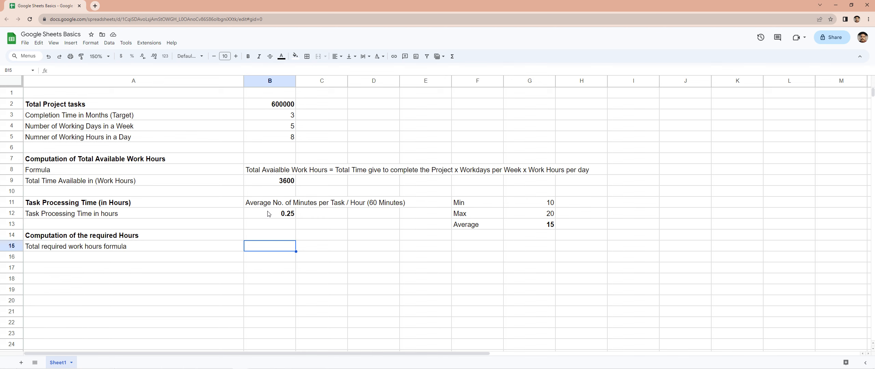
text(=)
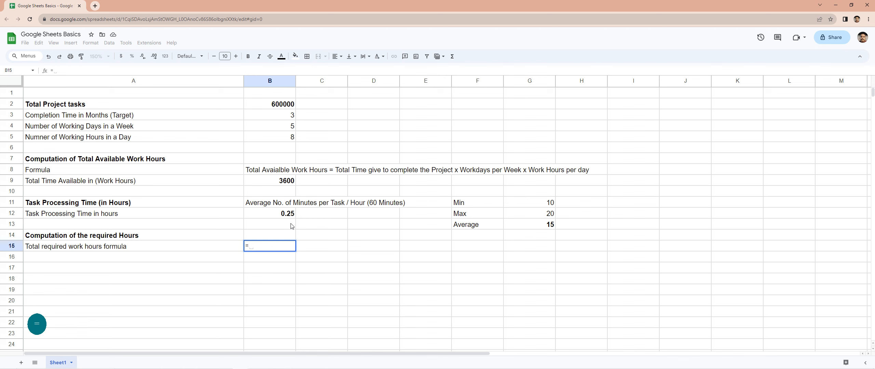
click(276, 107)
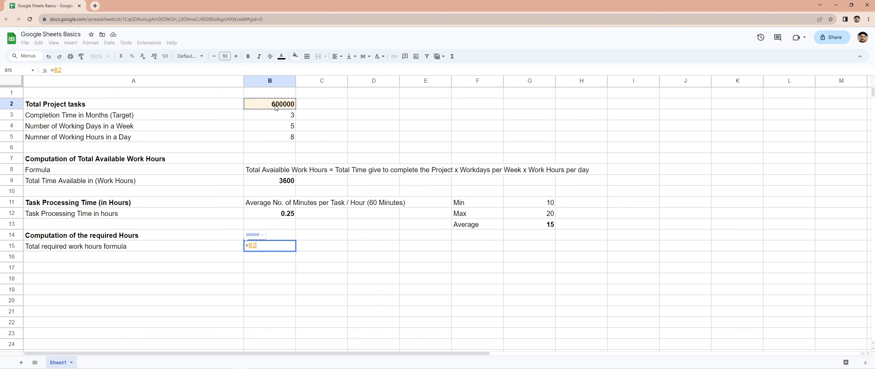
text(*)
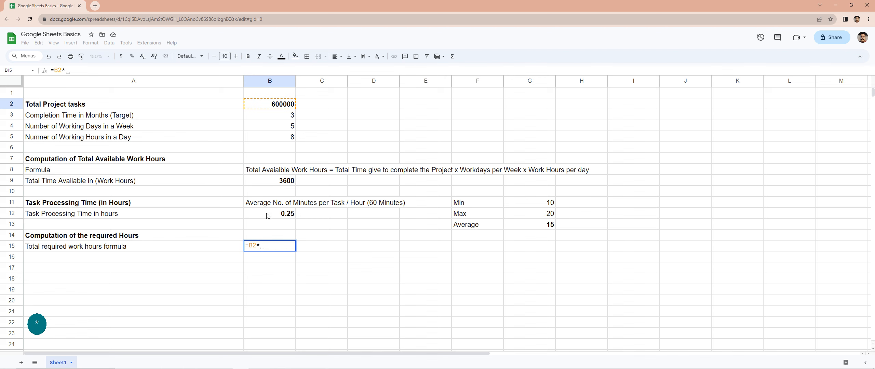
click(284, 215)
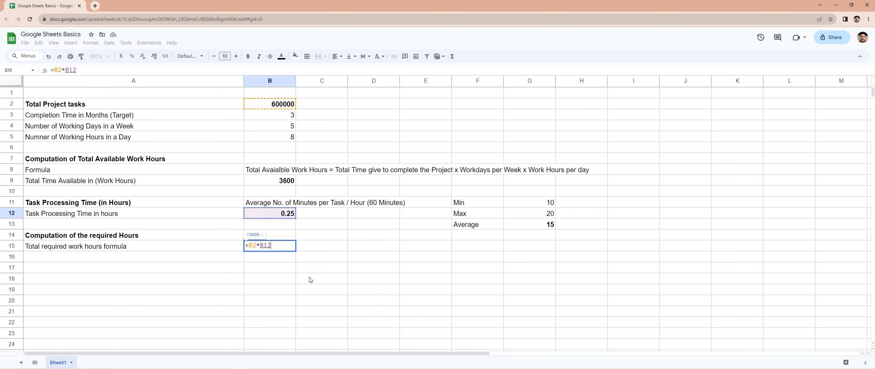
key(Return)
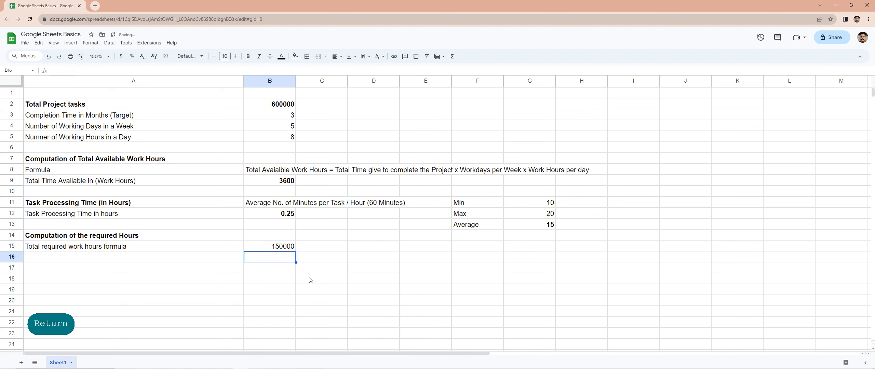
key(Up)
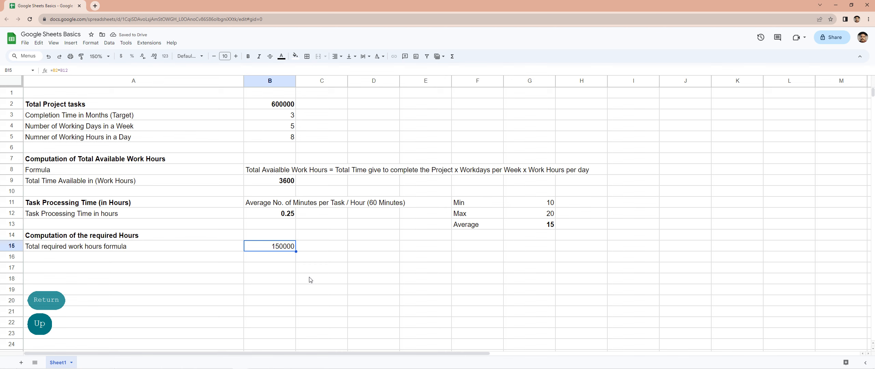
key(ctrl+b)
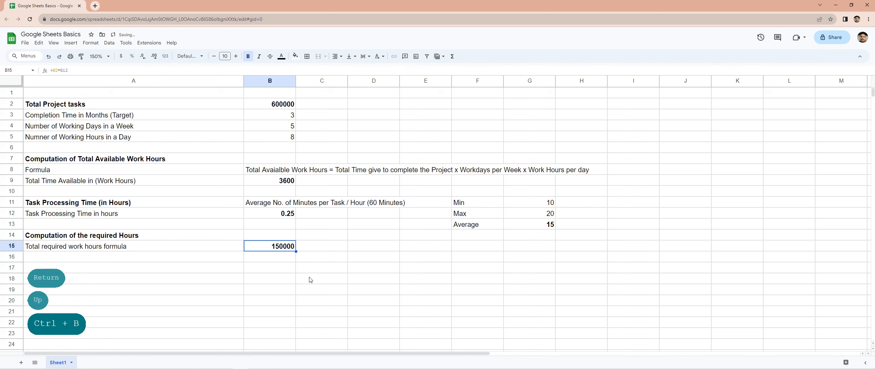
key(Down)
key(Up)
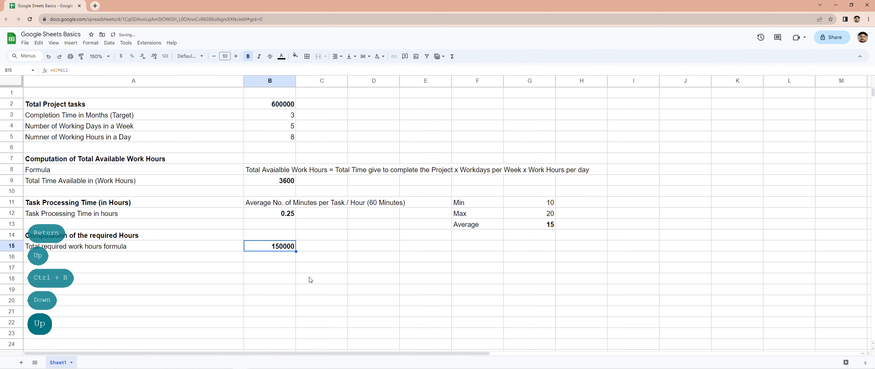
Enter the heading "Estimated Head Count Needed" in A17
key(Down)
key(Left)
key(Down)
key(Down)
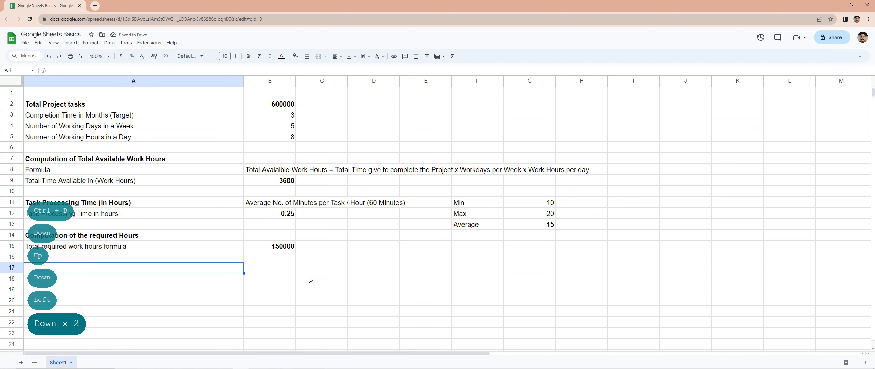
key(Up)
key(shift)
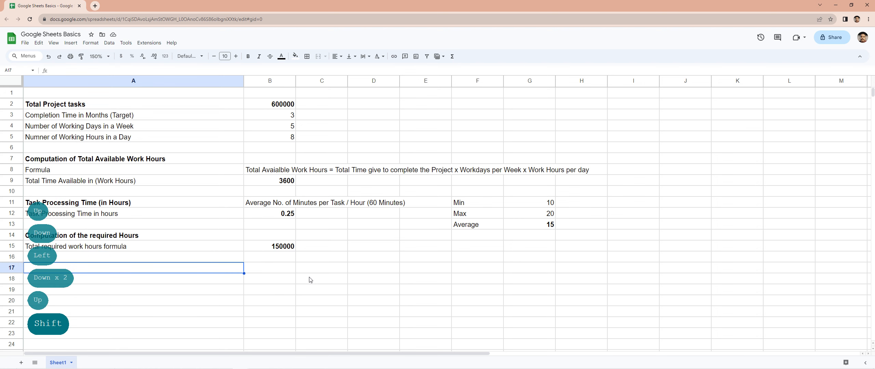
text(E)
key(BackSpace)
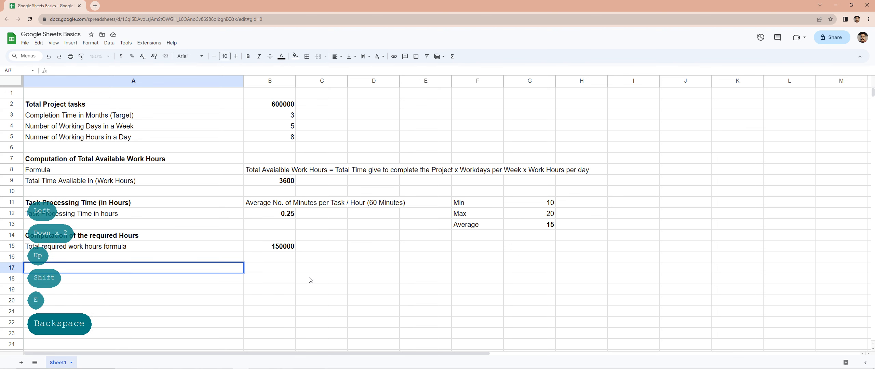
text(Es)
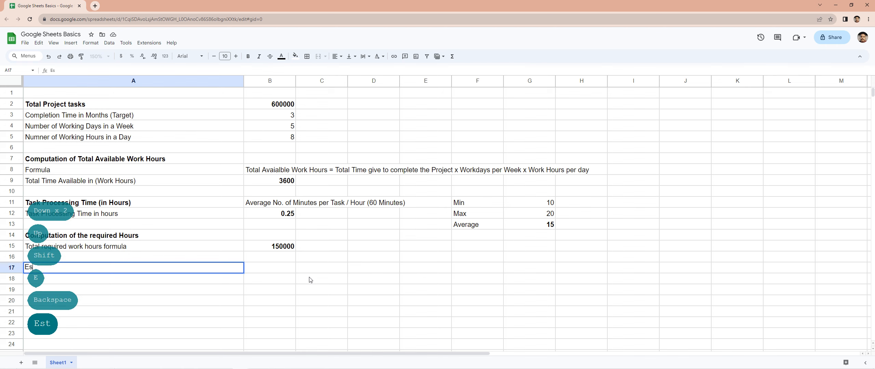
text(timat3ed Head COunt)
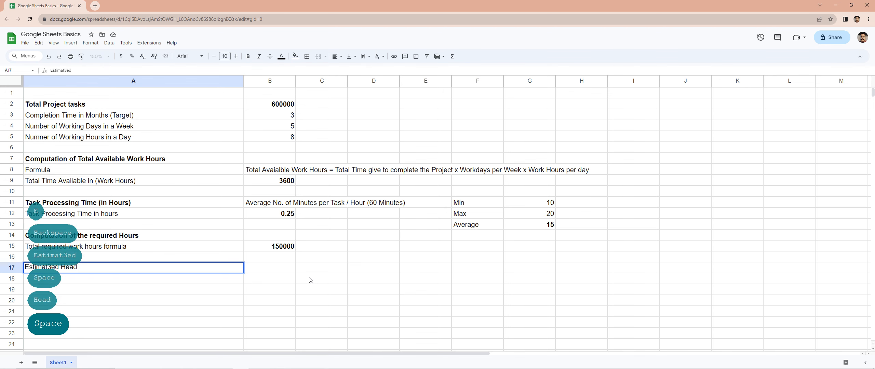
key(BackSpace)
key(BackSpace)
key(BackSpace)
key(BackSpace)
text(oiunt)
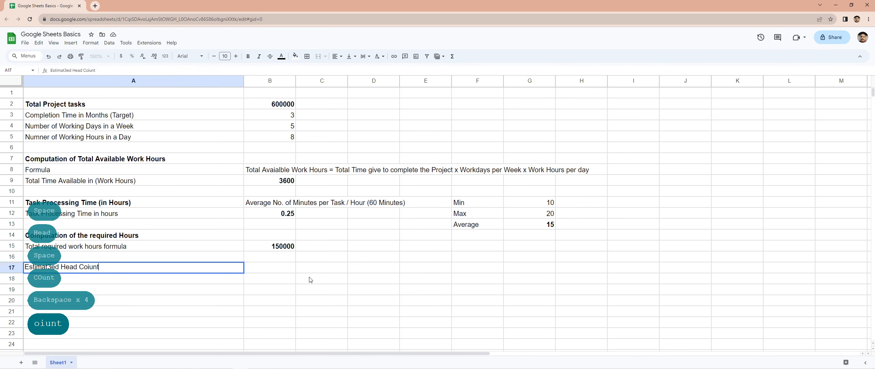
key(BackSpace)
key(BackSpace)
key(BackSpace)
key(BackSpace)
key(BackSpace)
text(ount )
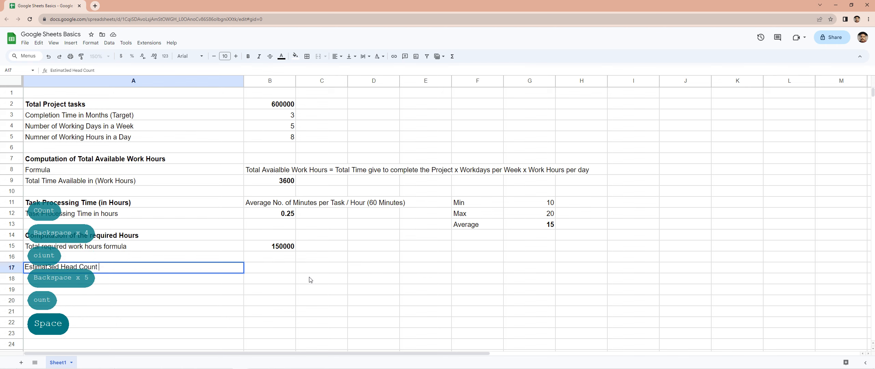
text(Needed)
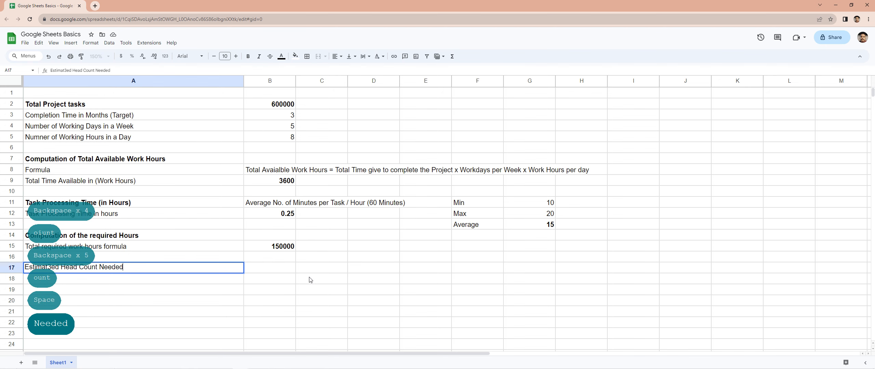
key(Return)
key(Up)
key(Return)
key(Home)
key(Right)
key(Right)
key(Right)
key(Right)
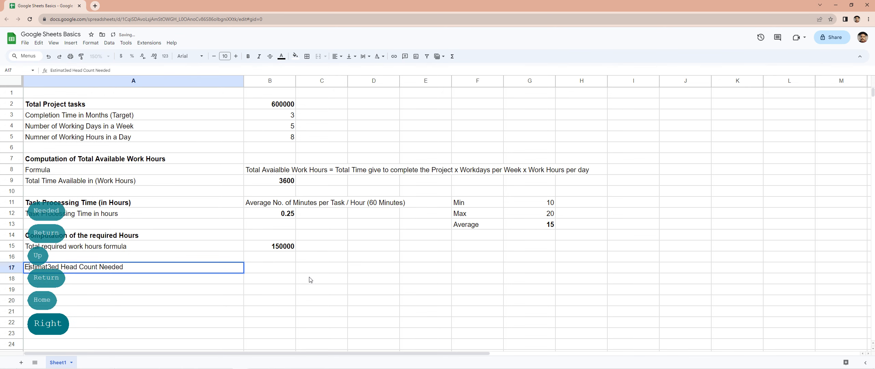
key(Right)
key(Right)
key(Right)
key(Right)
key(BackSpace)
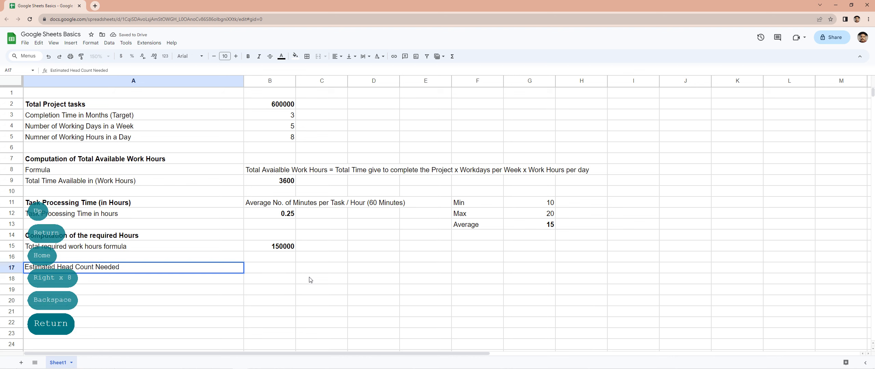
key(Return)
Make the heading in A17 bold
key(Up)
key(Right)
key(Left)
key(ctrl+b)
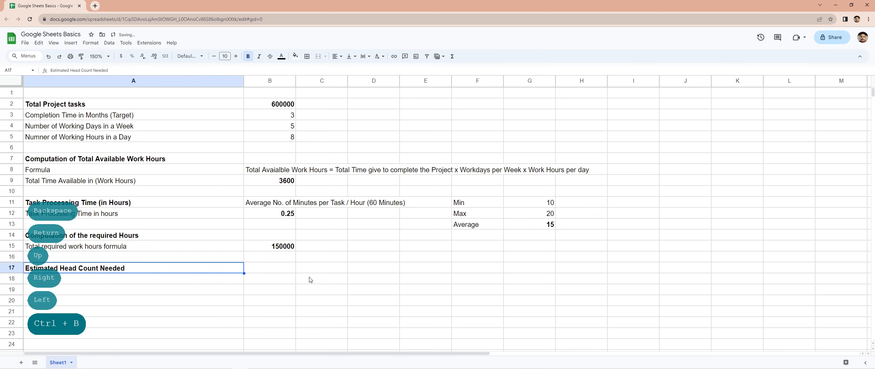
Enter the formula description "Total Required work Hours / Total Available Work Hours" in B17
key(Right)
key(Down)
key(Left)
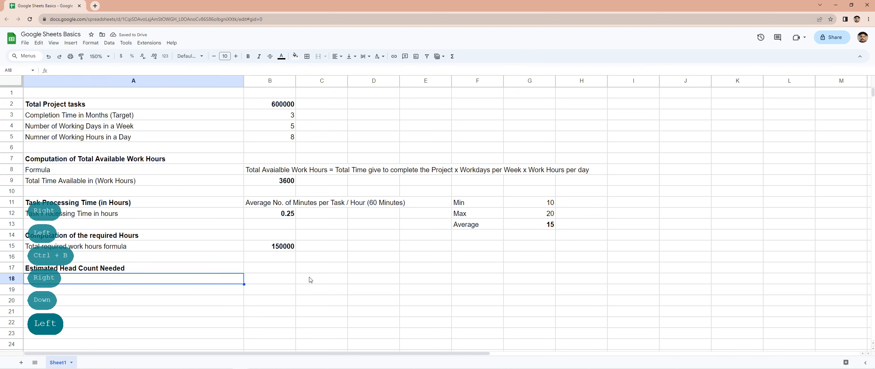
key(Right)
key(Up)
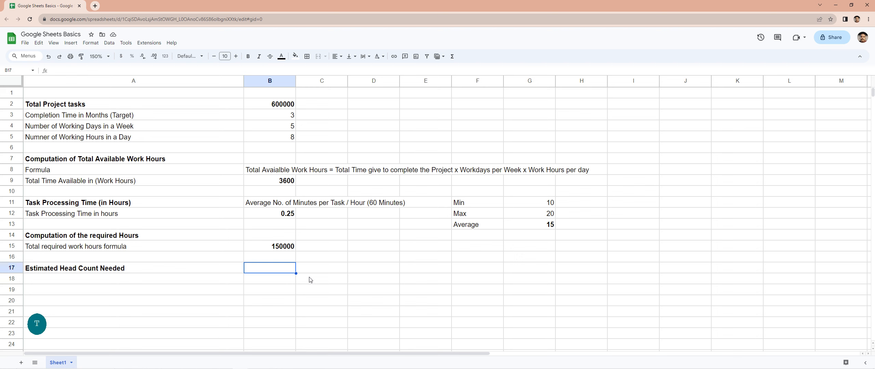
text(Total Required)
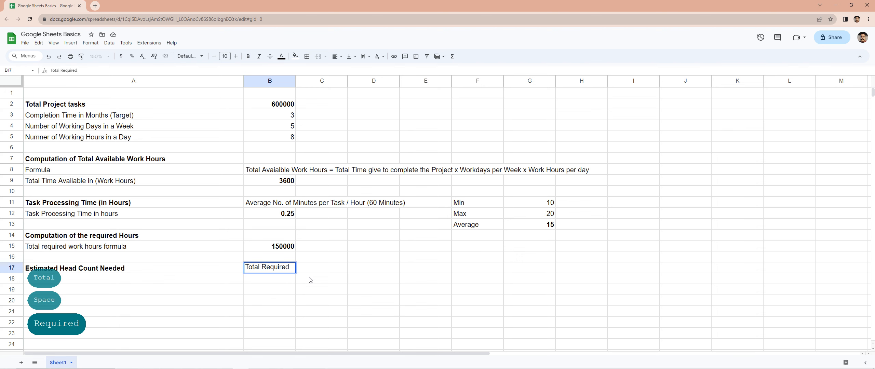
text( work Hour)
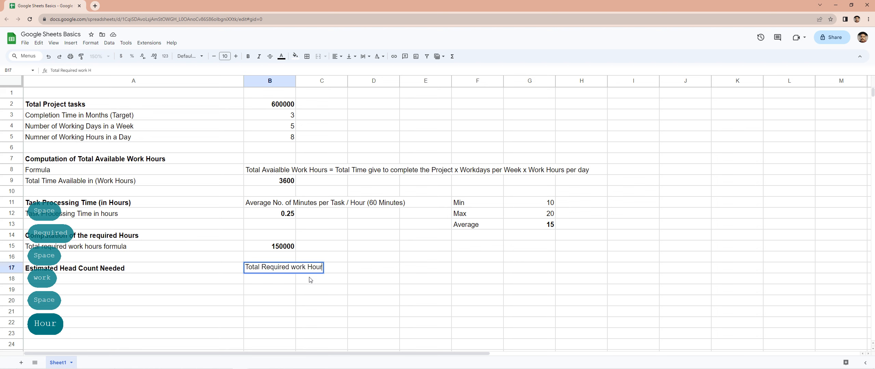
text(s/)
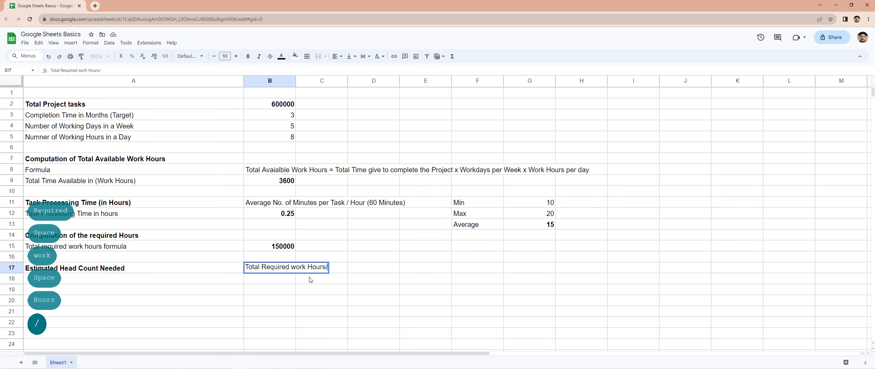
key(Insert)
key(Insert)
key(Insert)
key(Insert)
key(Home)
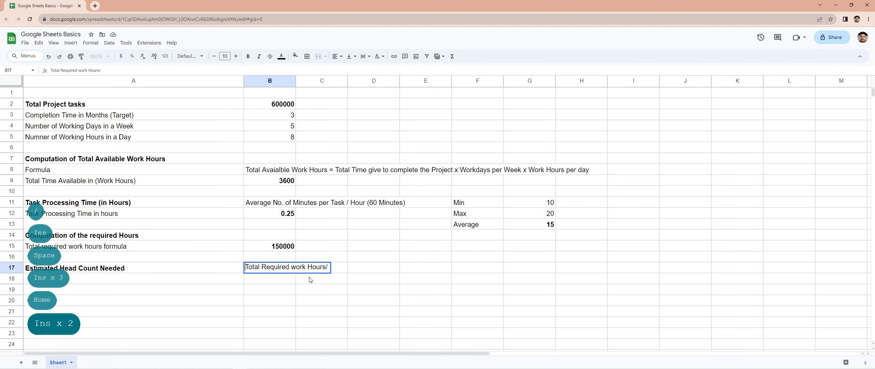
key(Insert)
key(Insert)
key(End)
key(BackSpace)
key(BackSpace)
text(/ To)
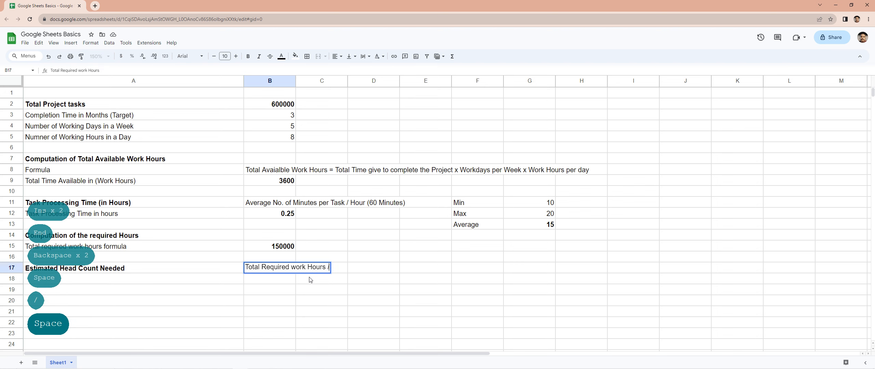
text(tal )
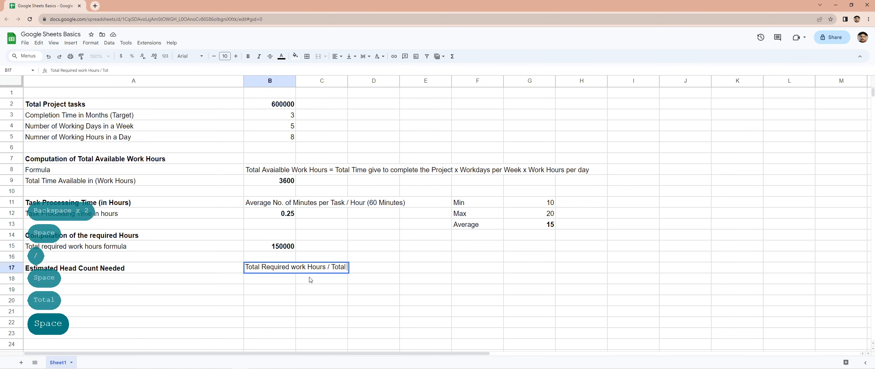
text(Availab)
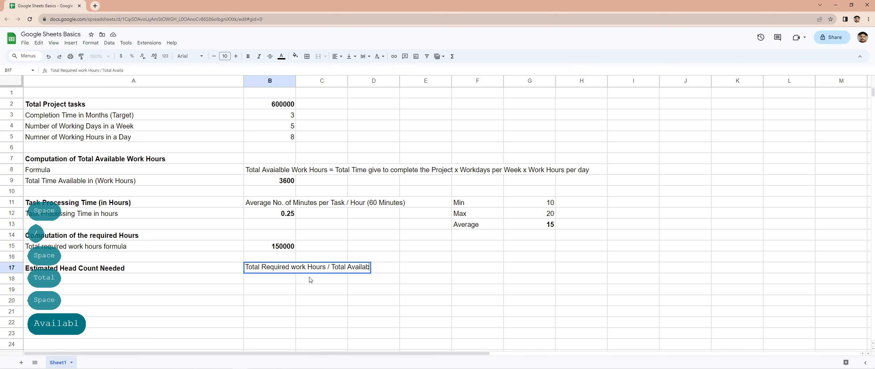
text(le Work)
key(BackSpace)
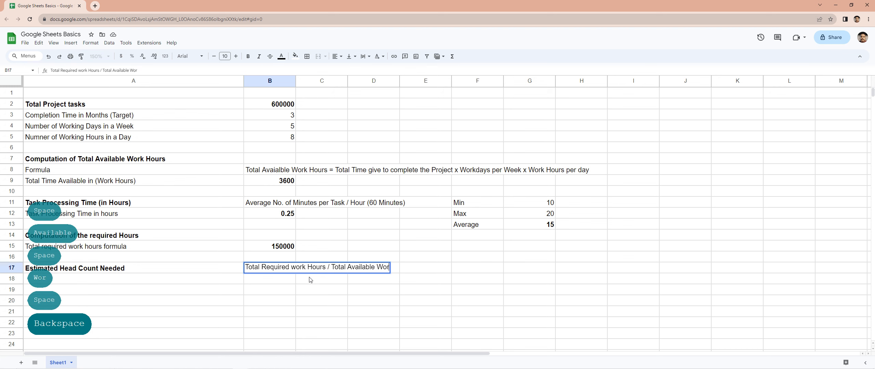
text(k Hours)
key(Return)
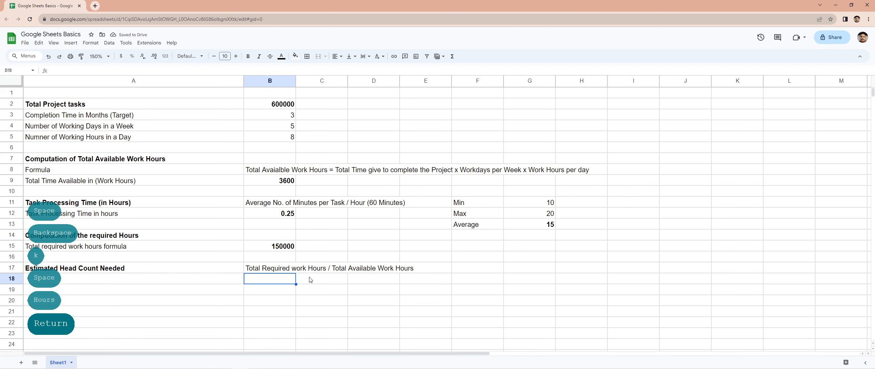
Calculate the estimated head count in B18 with the formula =B15/B9
text(=)
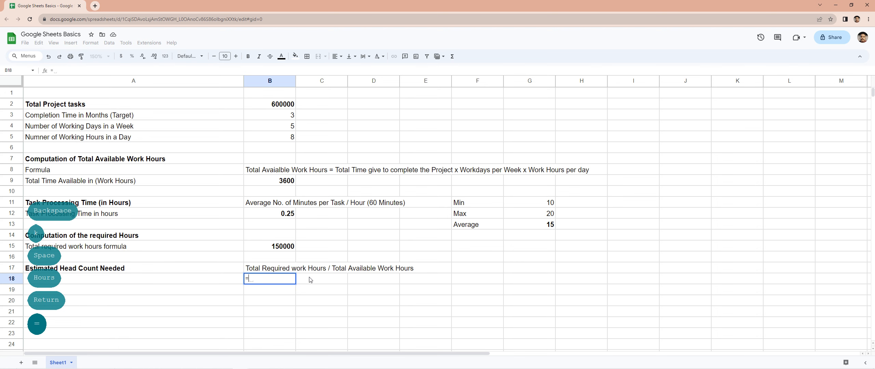
key(Up)
key(Up)
key(Up)
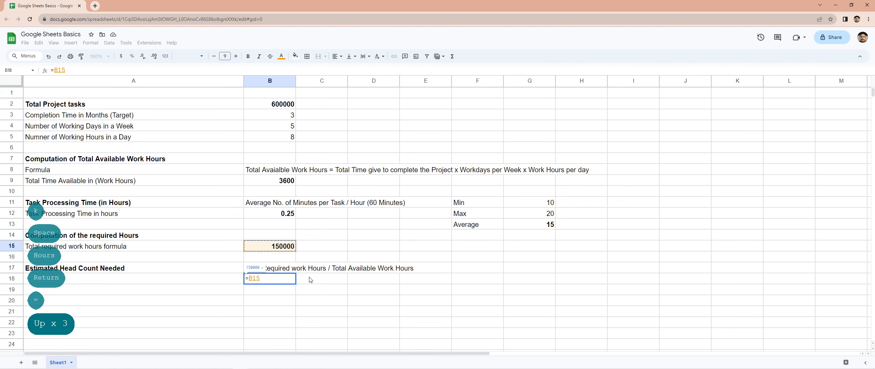
text(/)
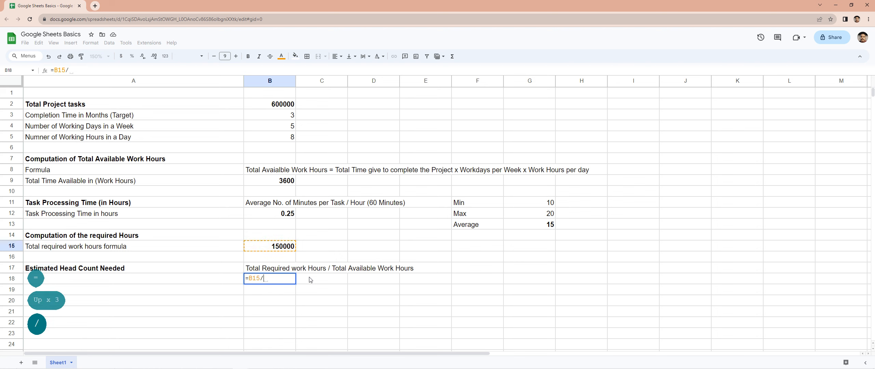
key(Up)
key(Up)
key(Up)
key(Up)
key(Up)
key(Up)
key(Up)
key(Up)
key(Up)
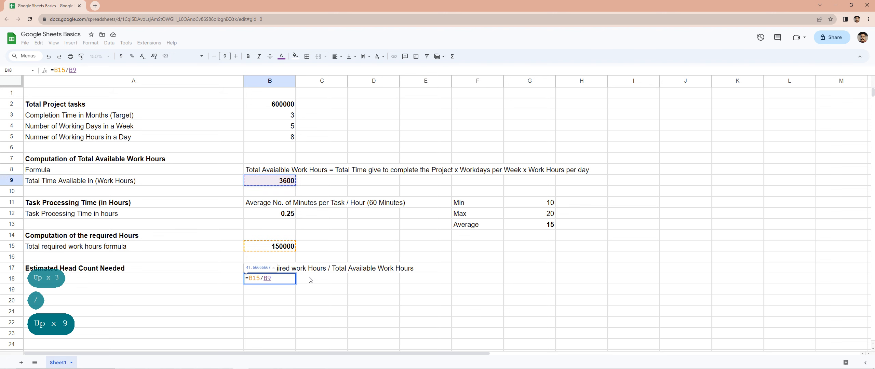
key(Return)
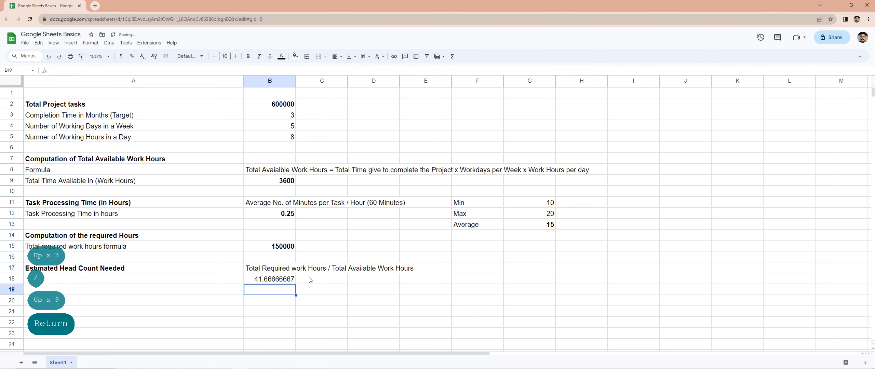
Enter the label "Estimated Head Count needed" in A18, without a period at the end
key(Up)
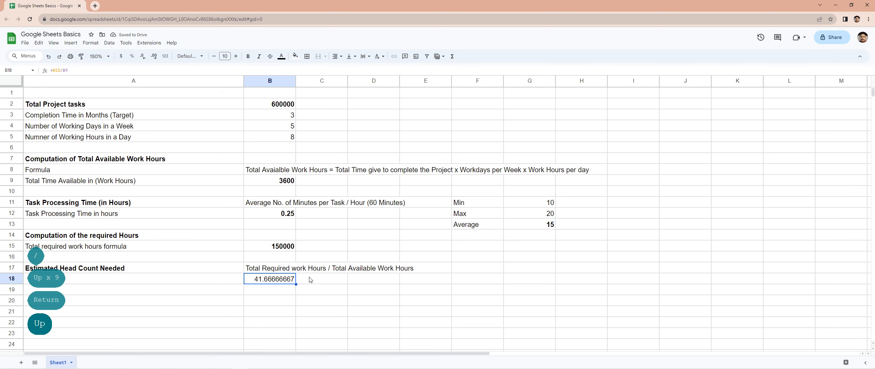
key(Left)
text(Es)
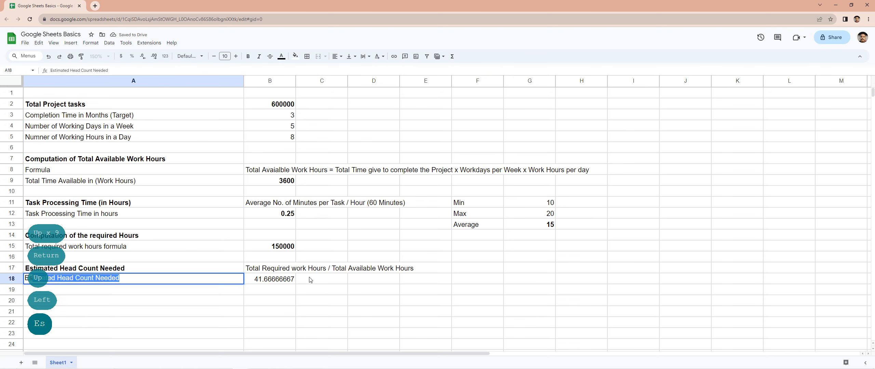
text(timated Head )
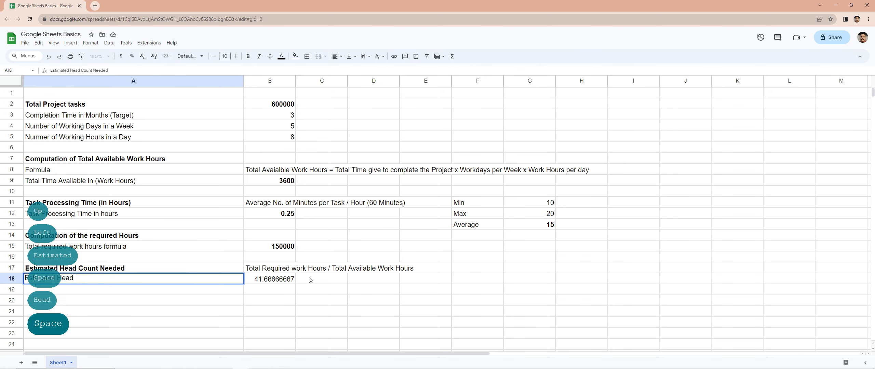
text(Count needed.)
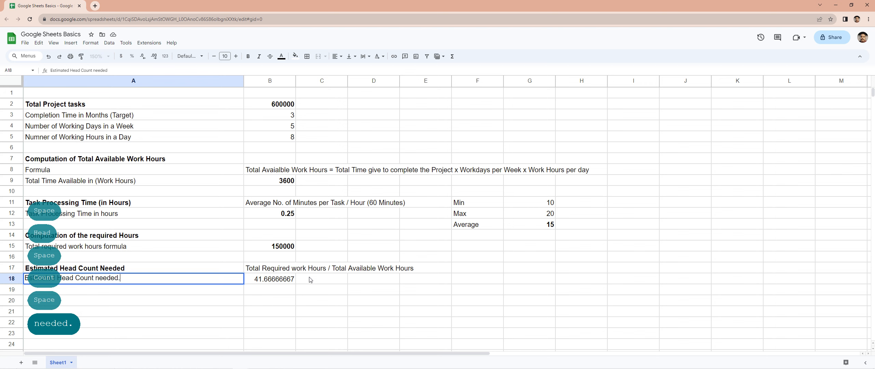
key(Return)
key(Up)
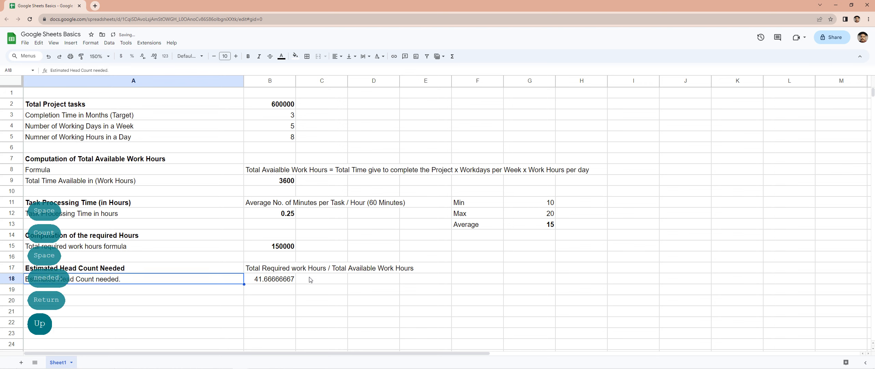
key(Return)
key(BackSpace)
key(Return)
key(Up)
key(Right)
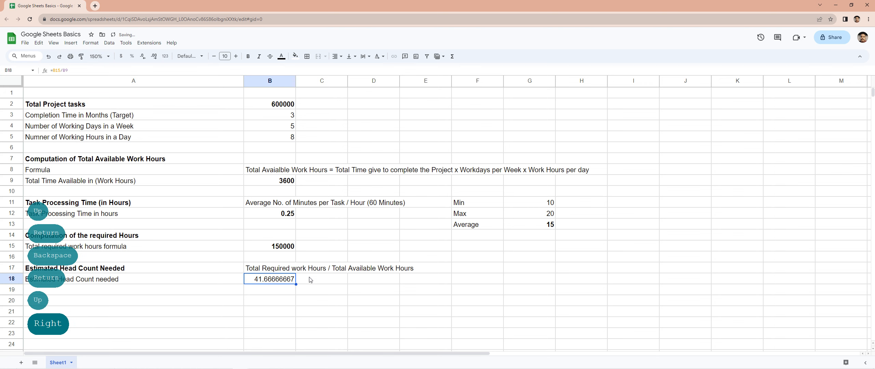
key(Left)
key(Down)
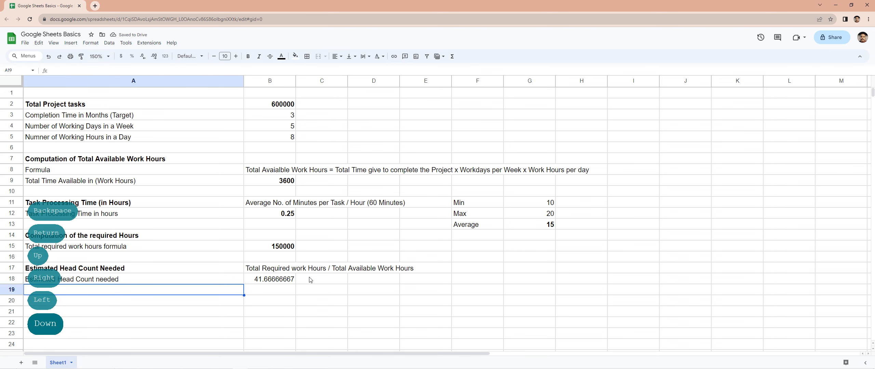
key(Right)
key(Up)
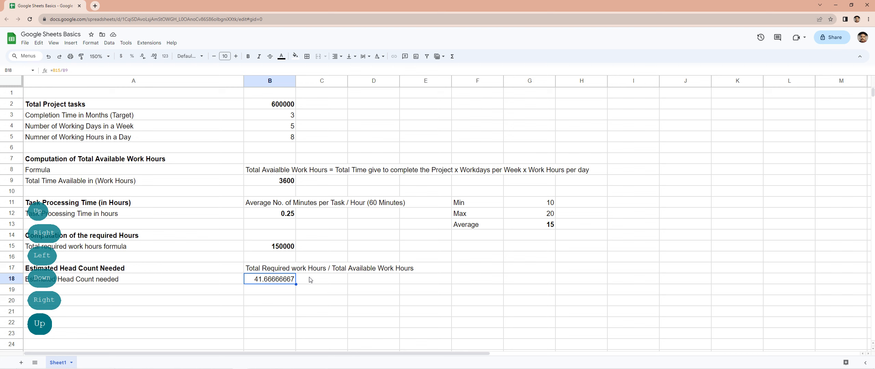
key(Down)
key(Up)
Enter the label "Rounded Head Count Needed" in A19
key(Down)
key(Left)
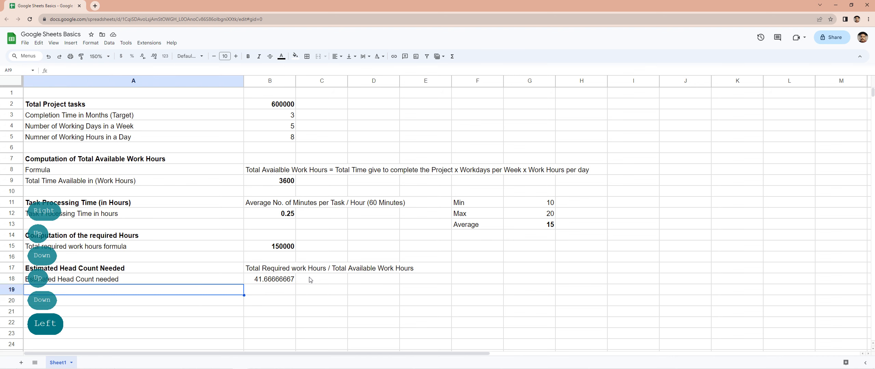
text(Ropun)
key(BackSpace)
key(BackSpace)
key(BackSpace)
text(und)
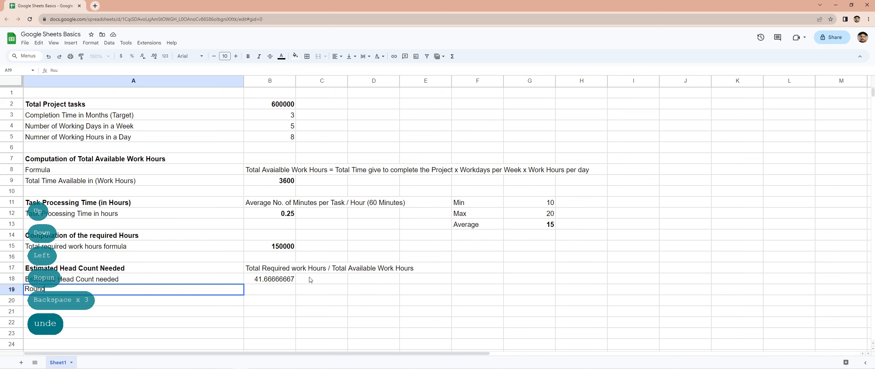
text(ed Head Count )
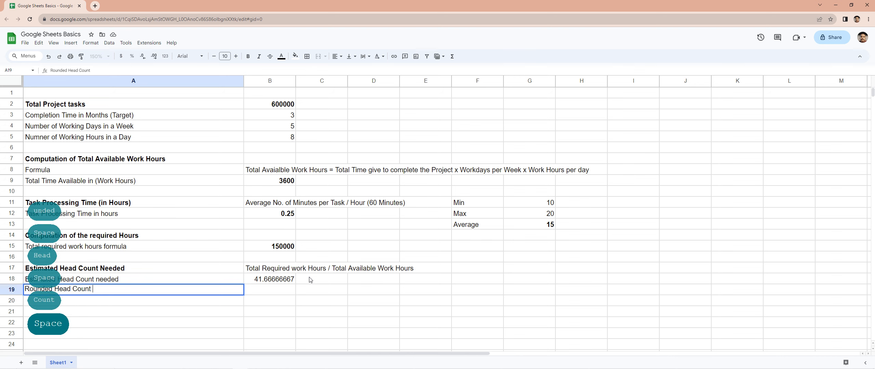
text(Needed)
key(Return)
key(Up)
Round the estimated head count to a whole number in B19 with the formula =round(B18)
key(Right)
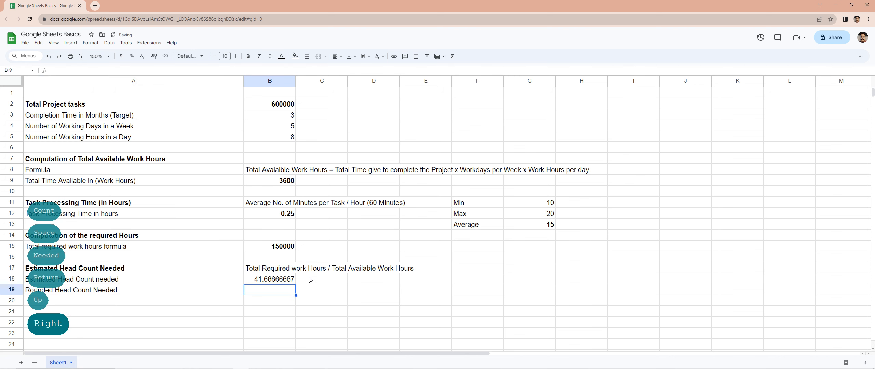
text(=)
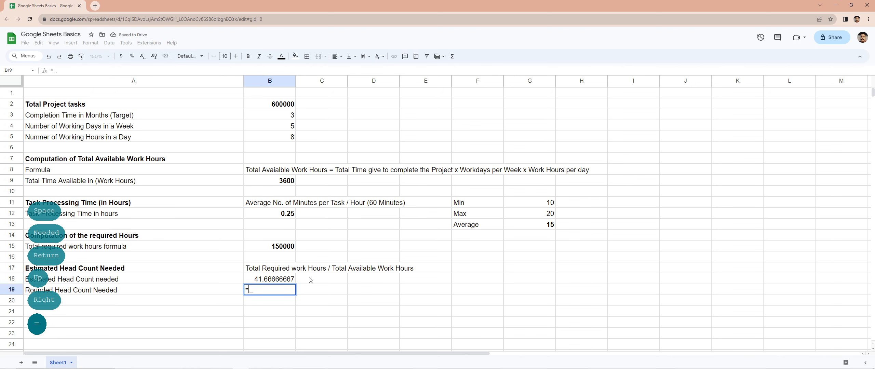
text(round()
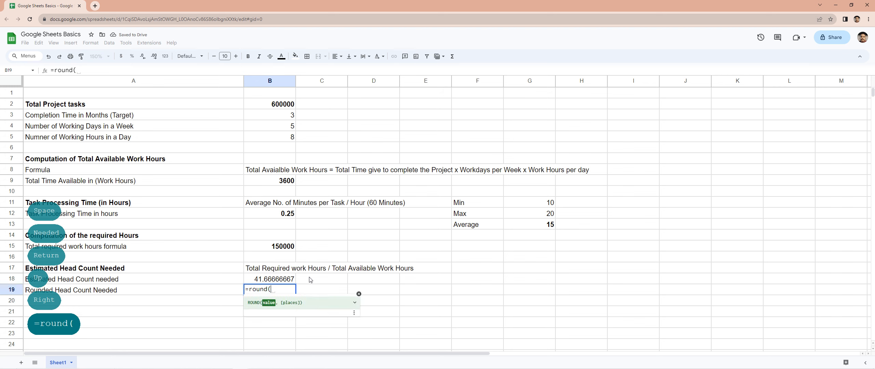
key(Up)
text())
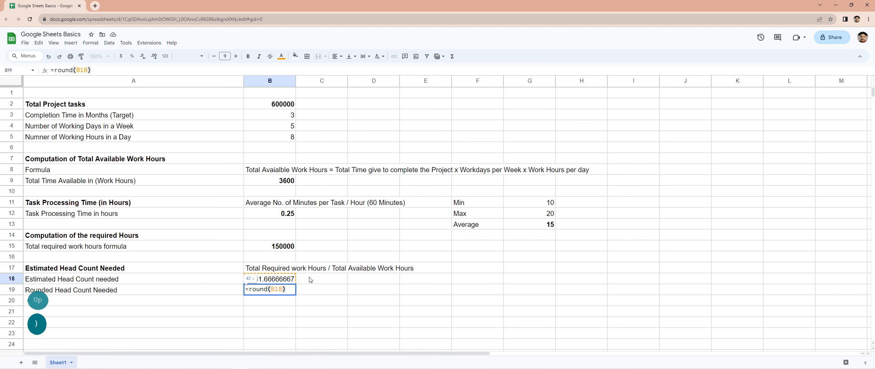
key(Return)
key(Up)
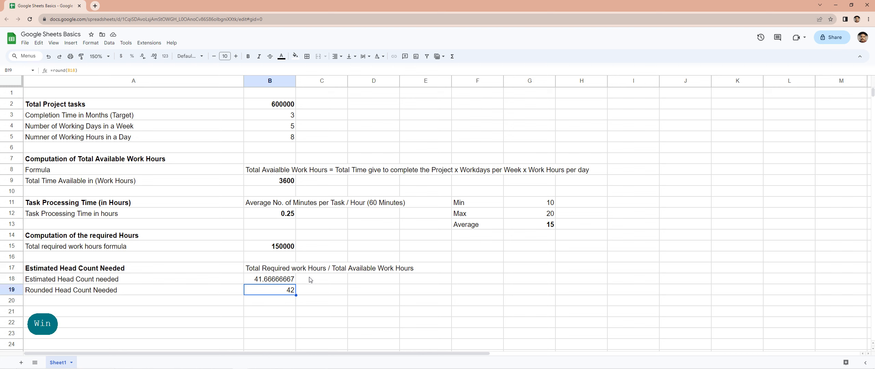
key(super+x)
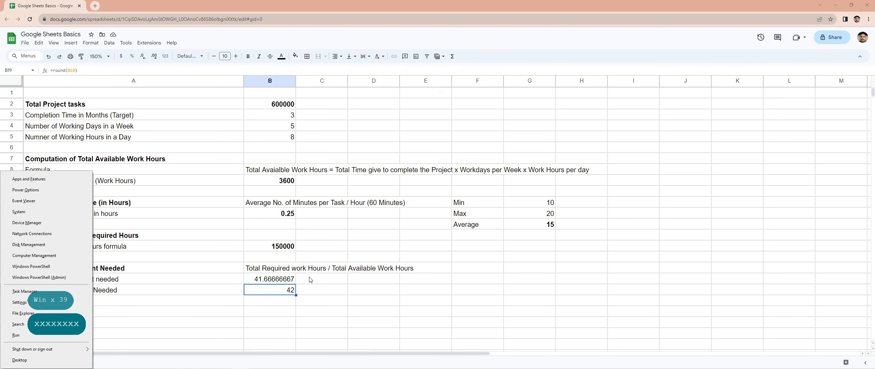
key(Escape)
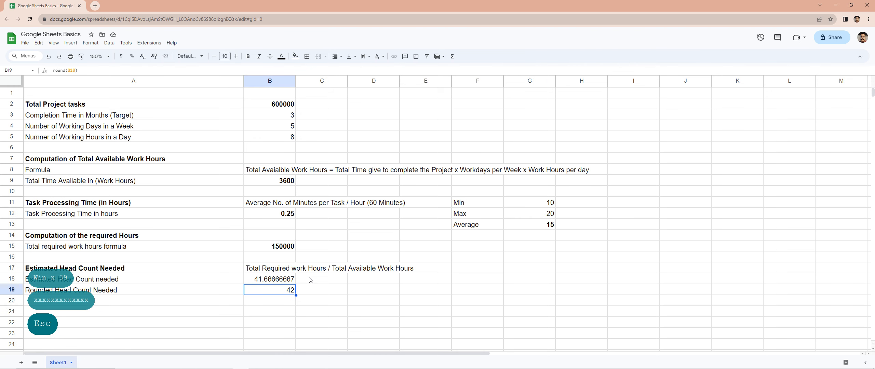